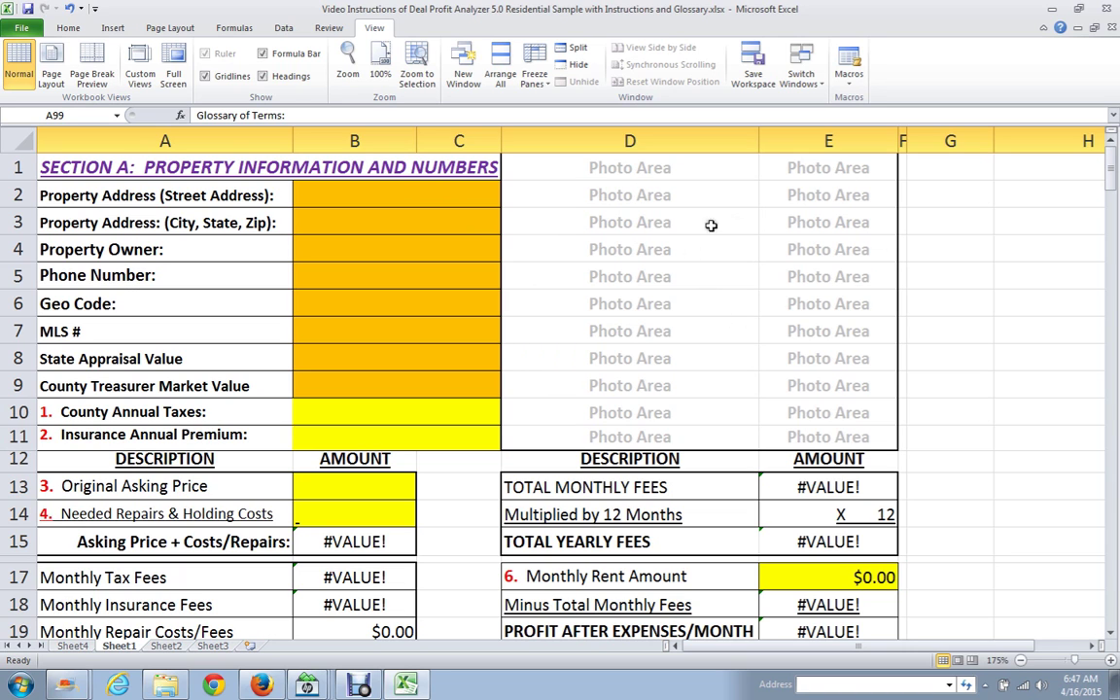
Look through Sections A, B and C of the worksheet, covering property numbers, example offers and rates of return
scroll(764, 309, "down", 1)
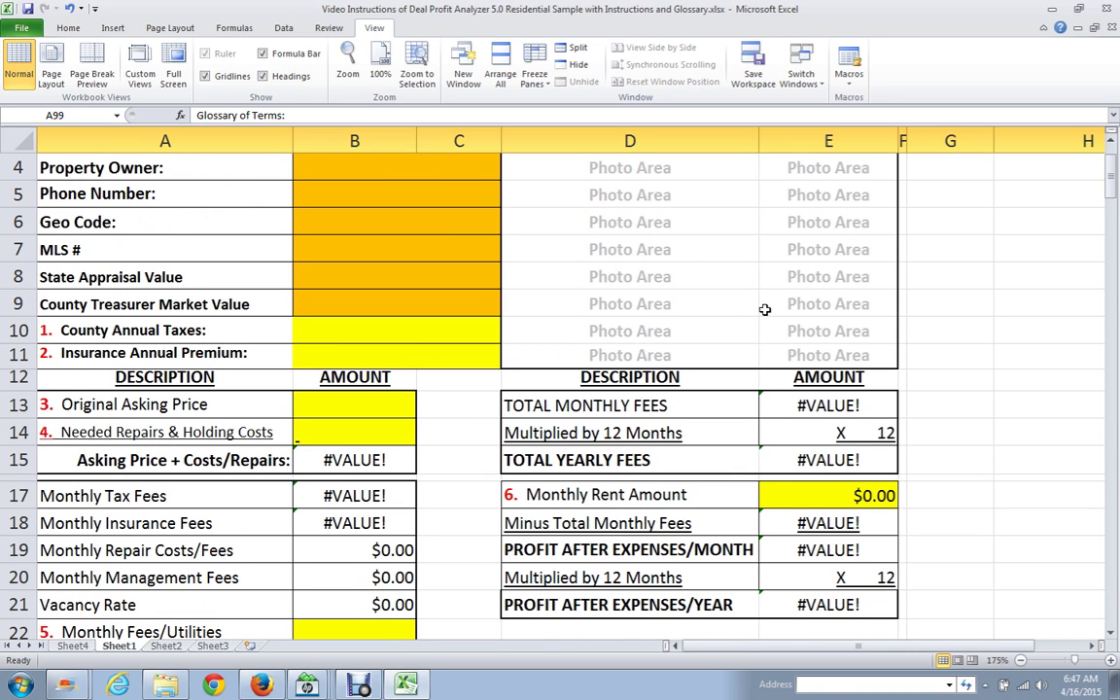
scroll(632, 303, "down", 1)
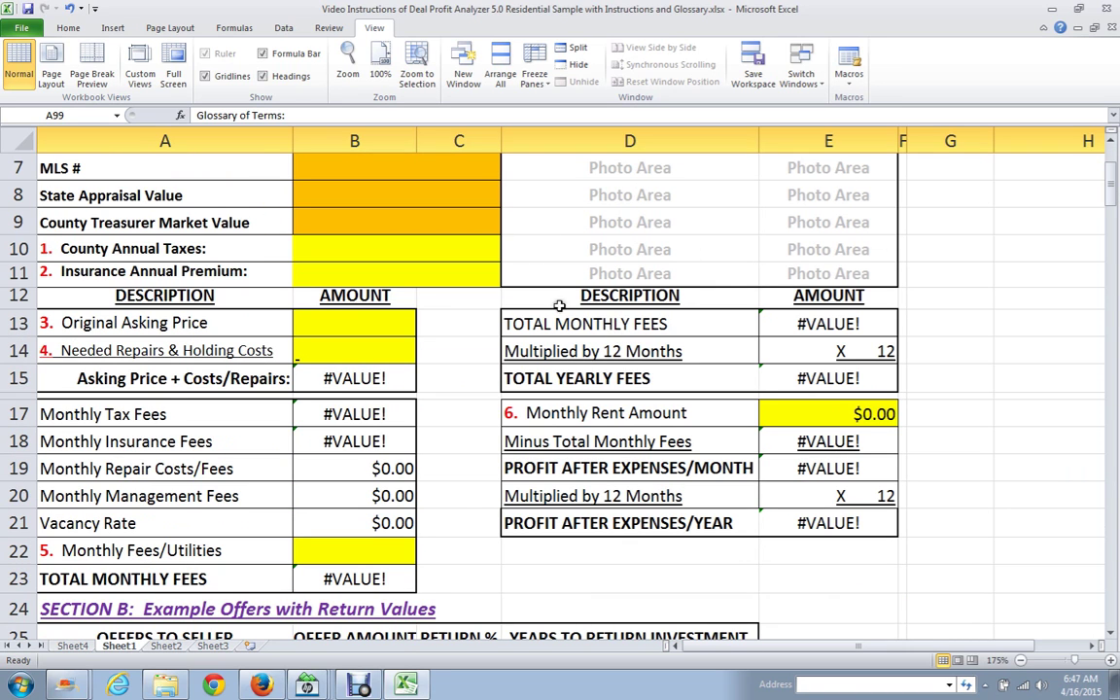
scroll(559, 306, "up", 2)
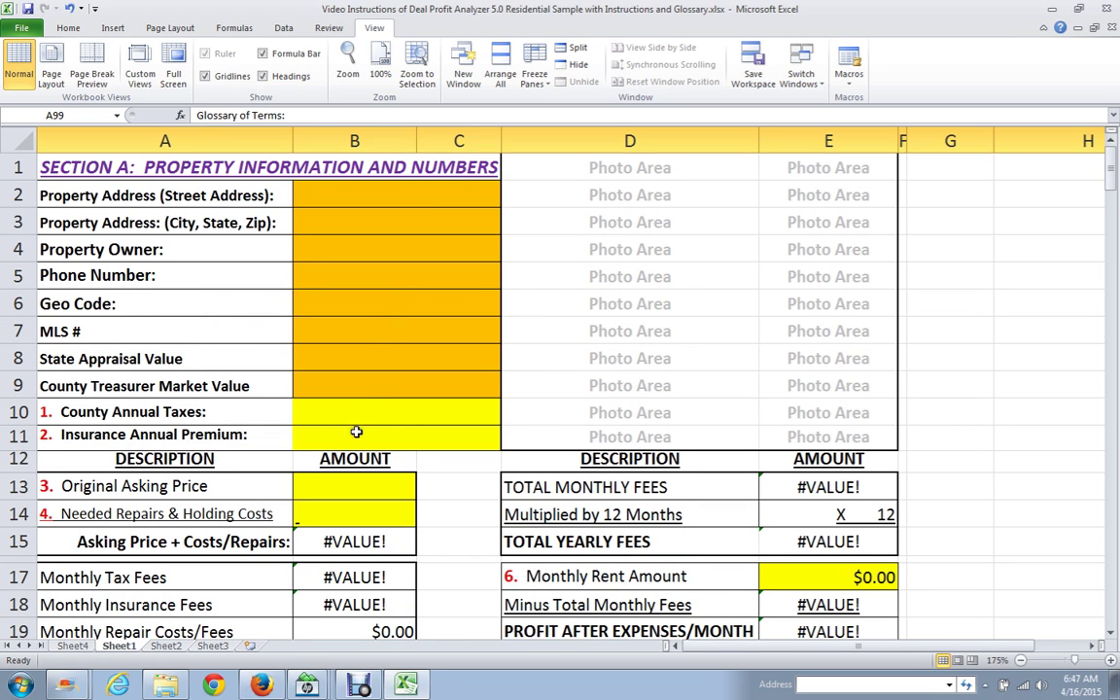
scroll(535, 421, "down", 1)
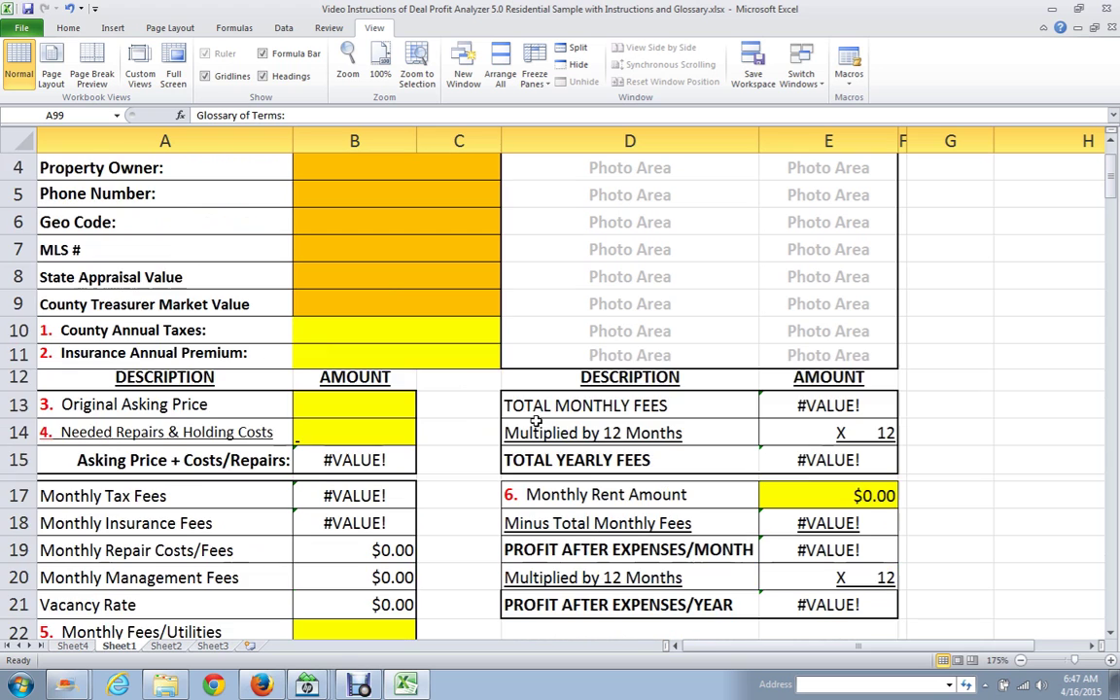
scroll(535, 422, "down", 1)
scroll(536, 418, "down", 2)
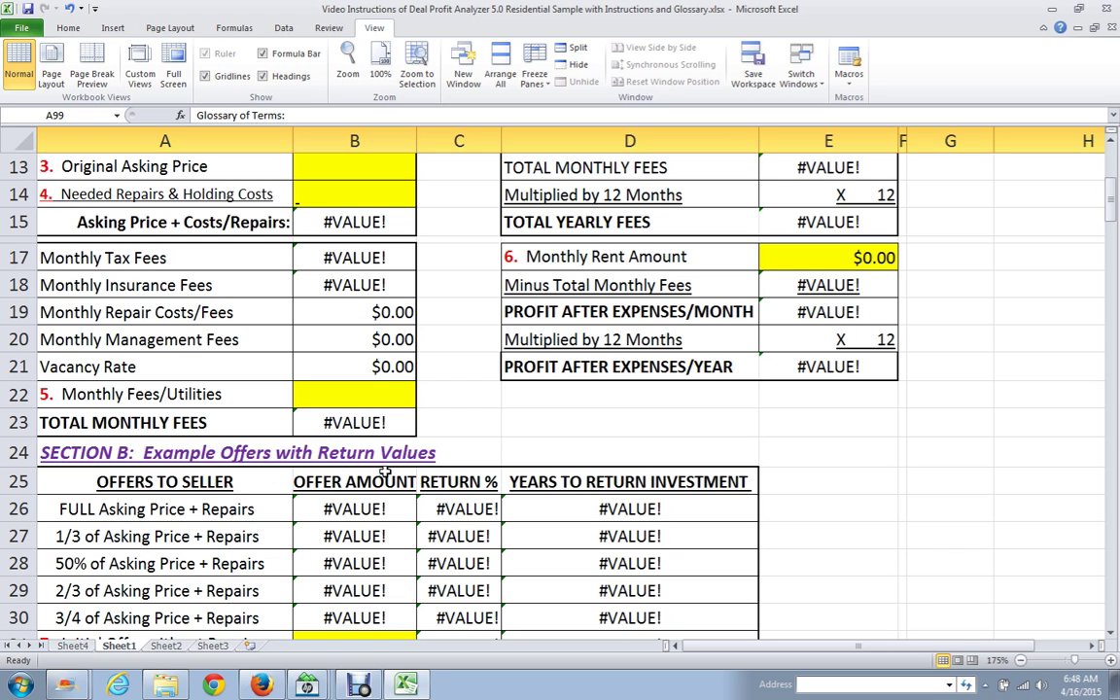
scroll(481, 474, "down", 1)
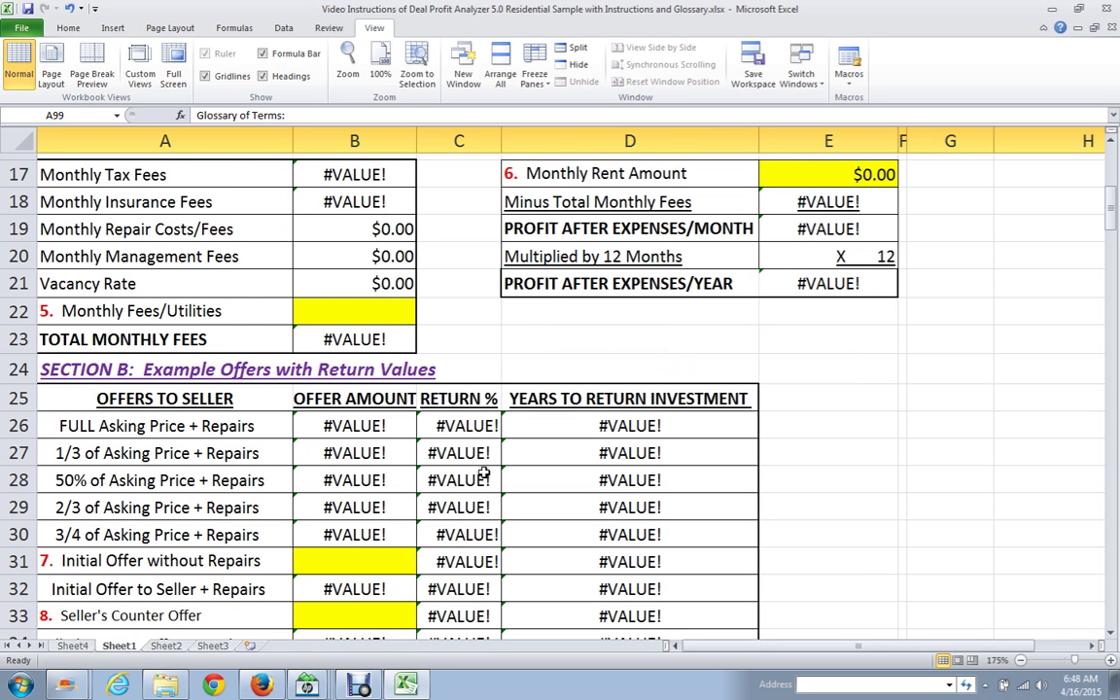
scroll(483, 472, "down", 1)
scroll(482, 472, "down", 1)
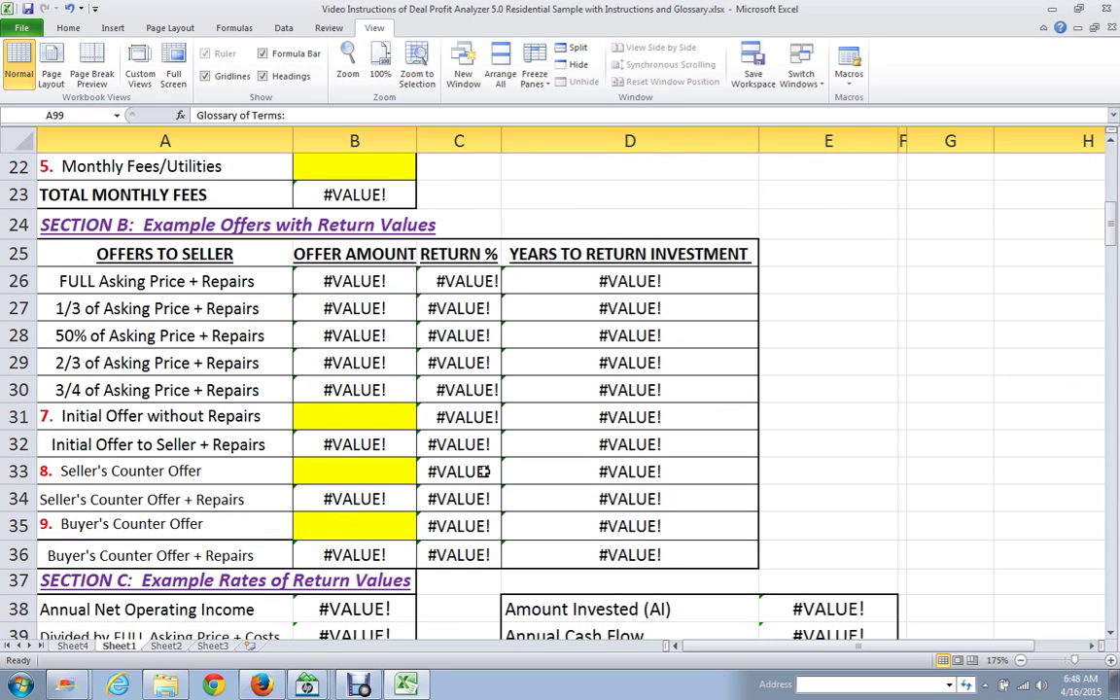
scroll(484, 471, "down", 1)
scroll(483, 468, "down", 2)
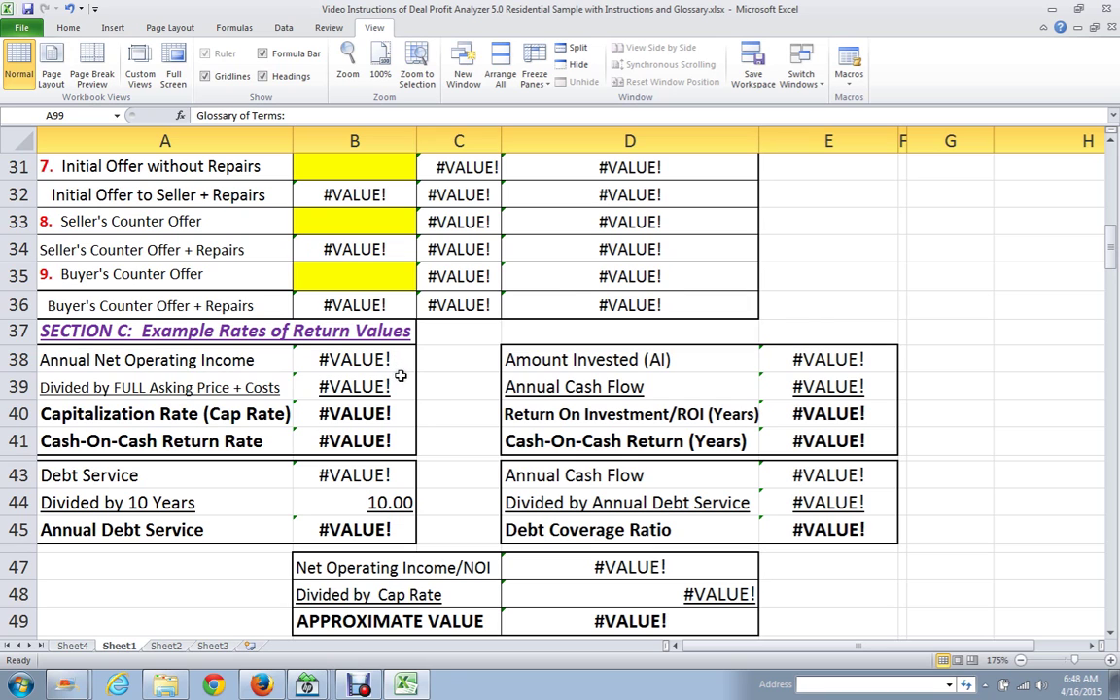
scroll(435, 384, "down", 1)
scroll(435, 384, "down", 1)
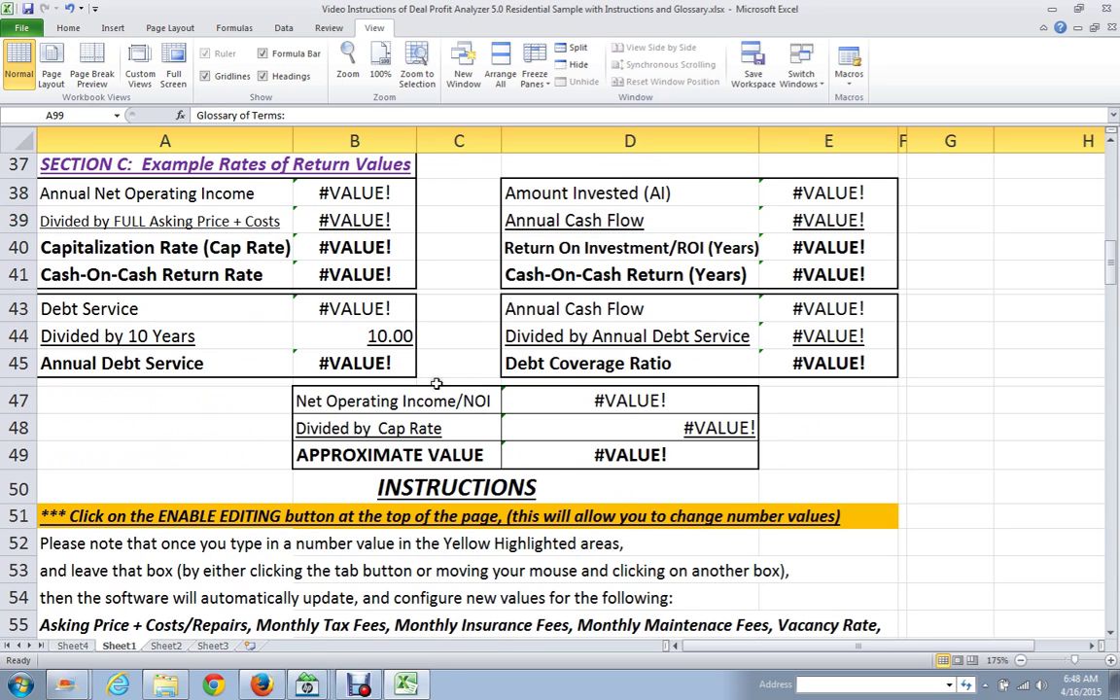
Read the Instructions section from the Enable Editing note through Steps 1 to 3 on the yellow highlighted fields
scroll(437, 384, "down", 1)
scroll(436, 384, "down", 1)
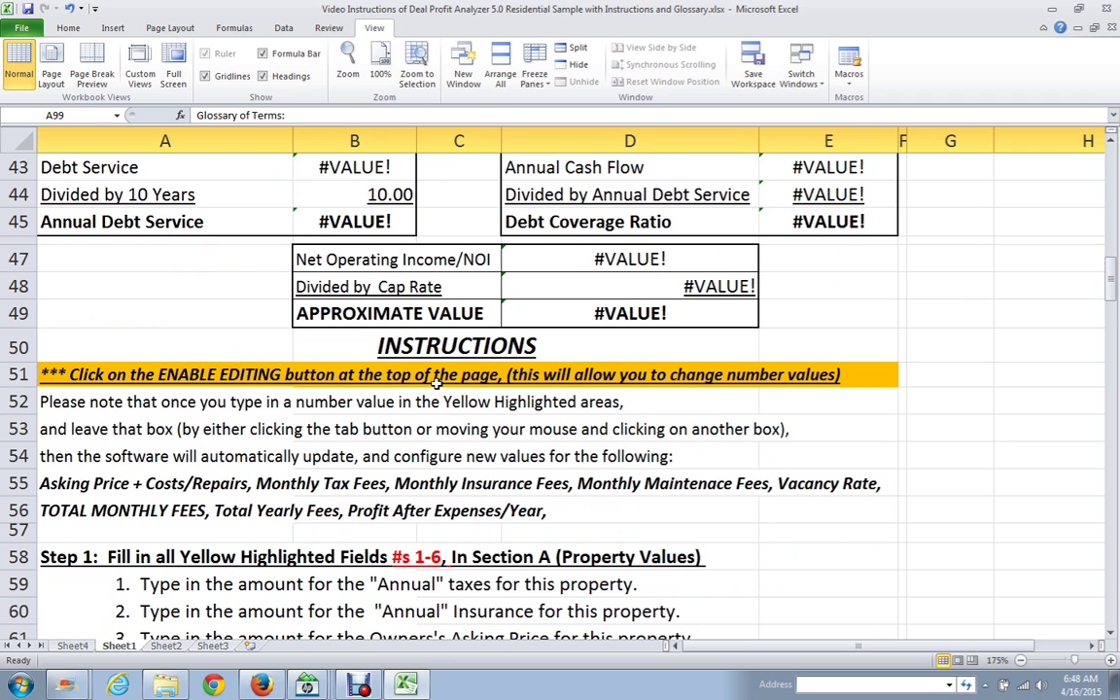
scroll(436, 383, "down", 1)
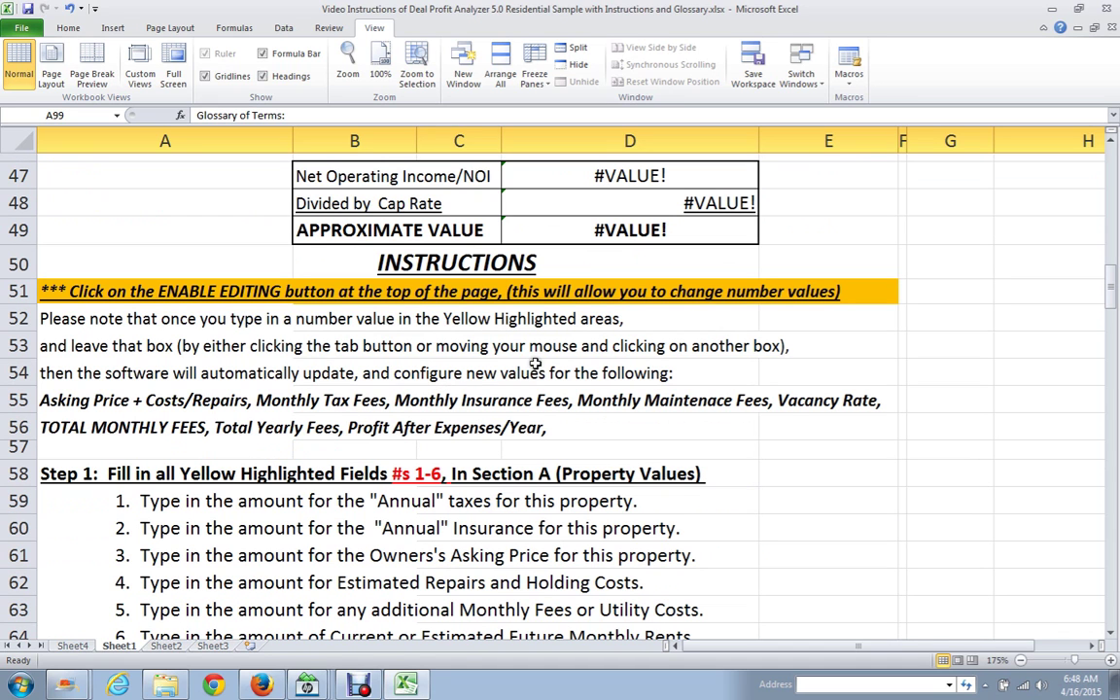
left_click_drag(1114, 284, 1114, 304)
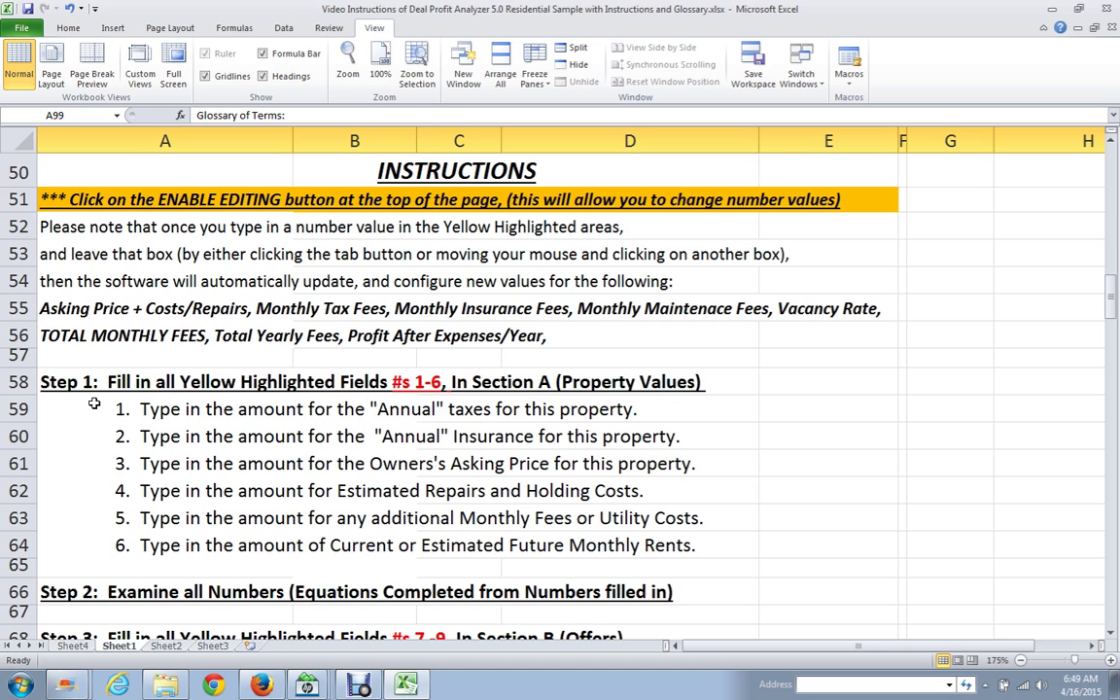
scroll(97, 402, "down", 1)
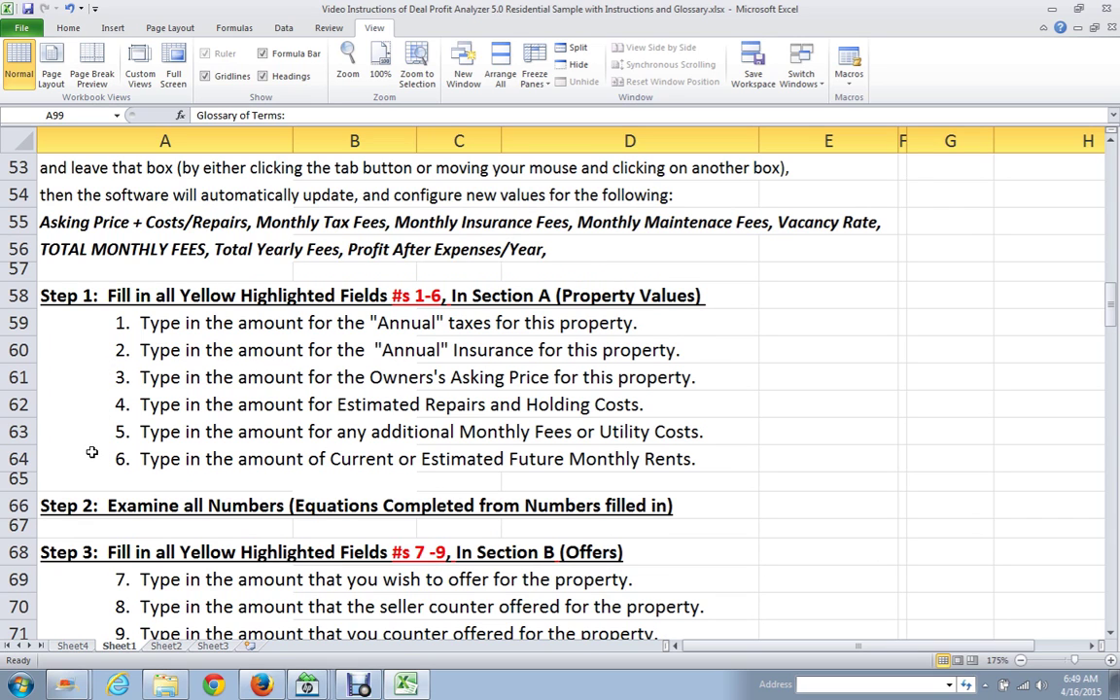
scroll(91, 452, "down", 1)
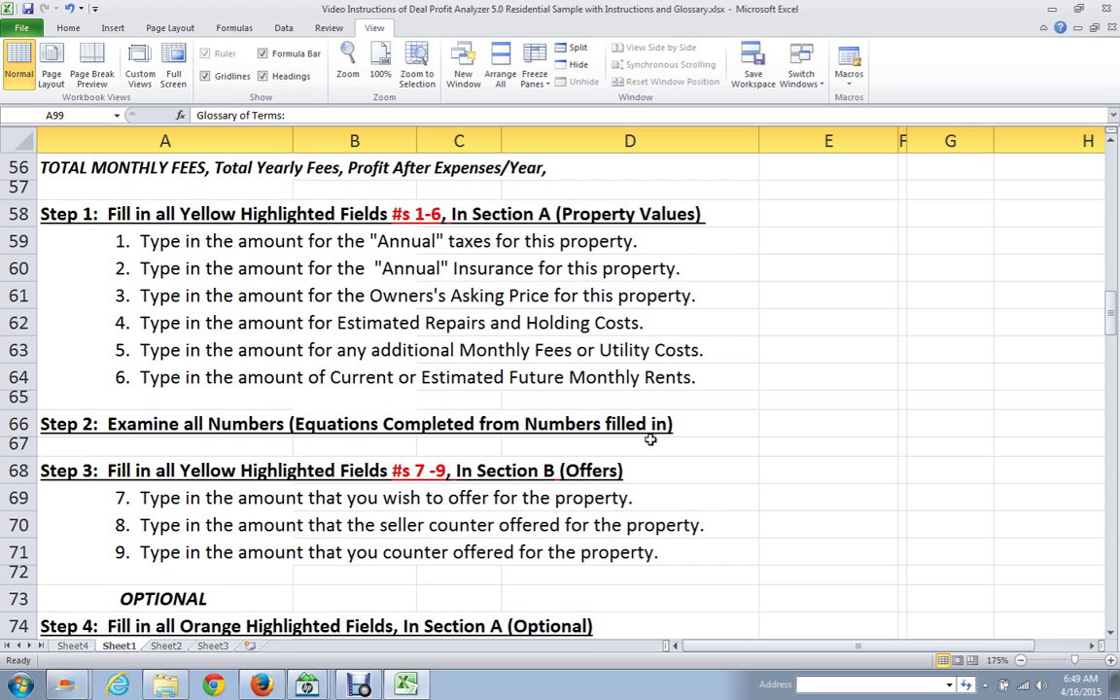
scroll(678, 438, "down", 2)
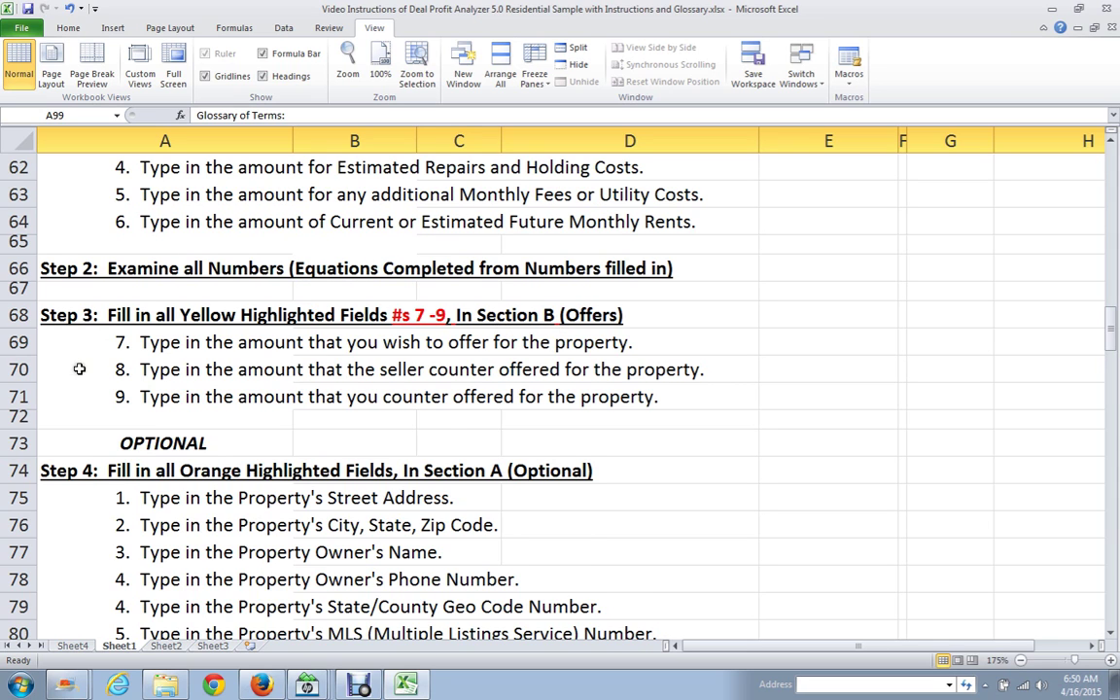
scroll(79, 368, "down", 2)
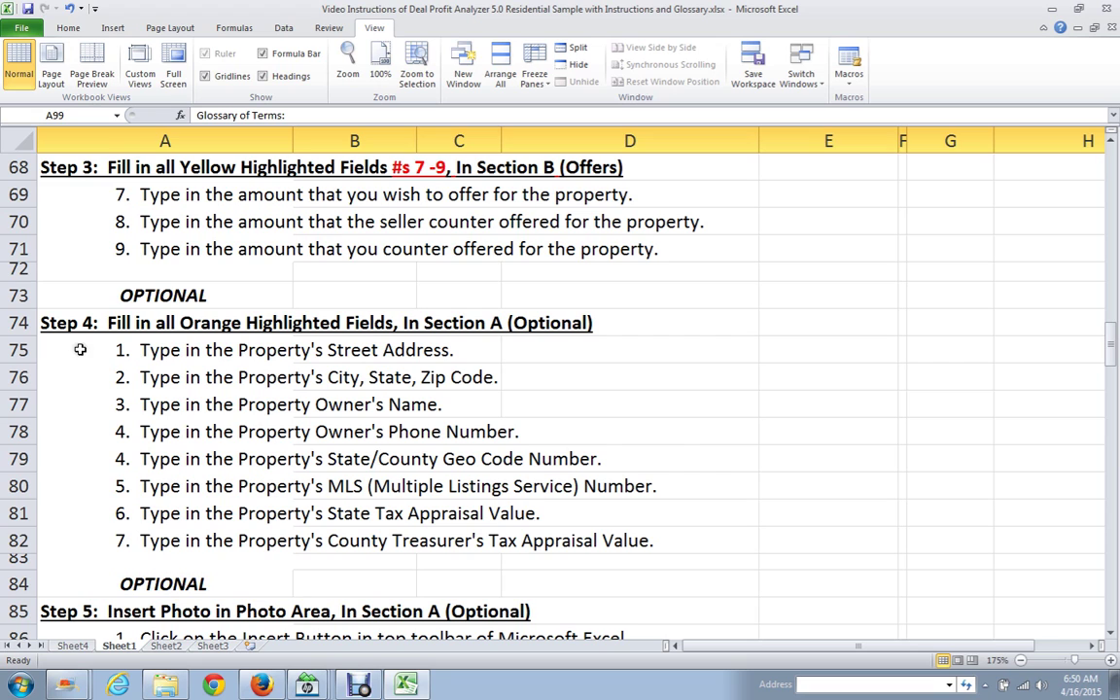
Read optional Steps 4 and 5, the notes on changing the formulas, and the start of the Glossary of Terms
scroll(77, 348, "down", 1)
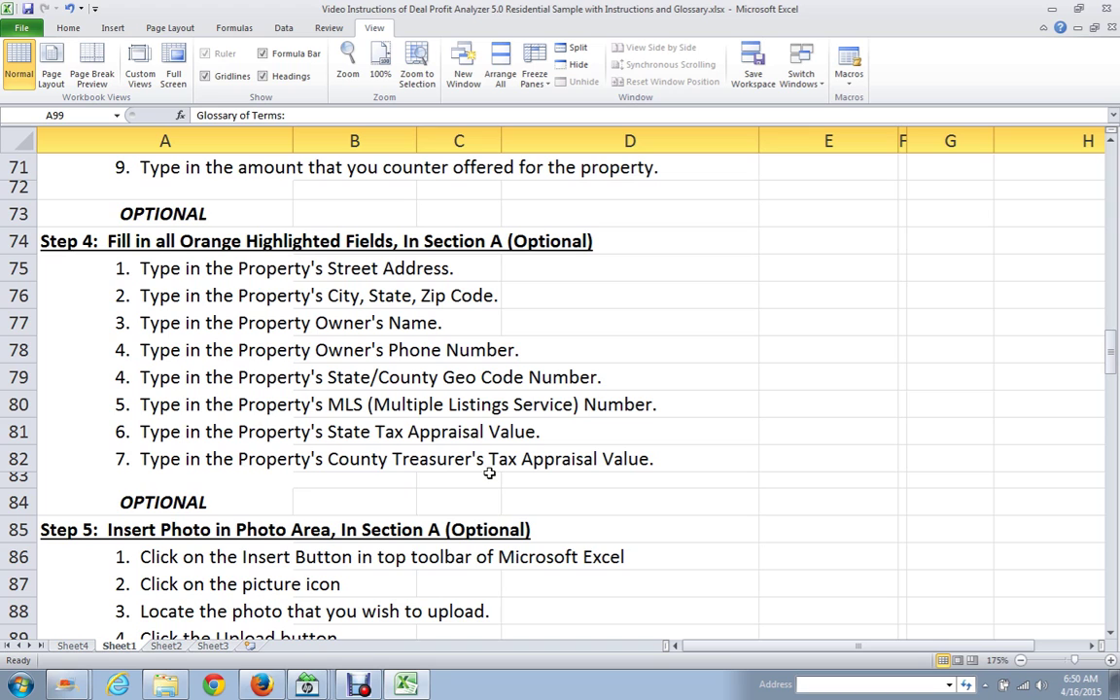
scroll(489, 469, "down", 1)
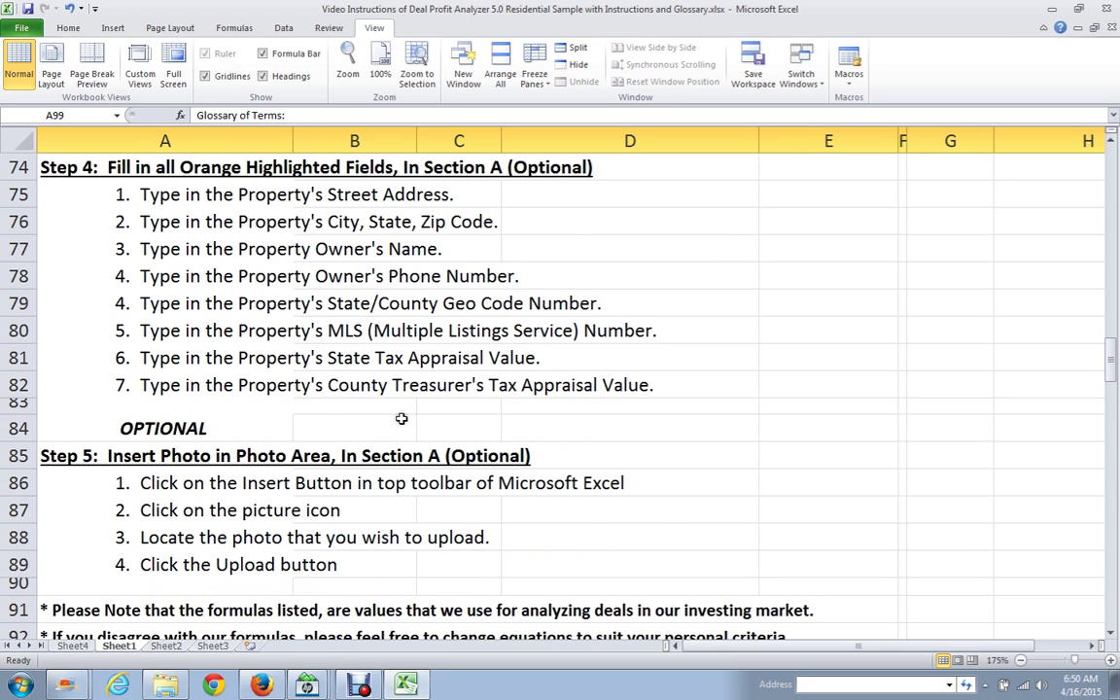
scroll(401, 418, "down", 1)
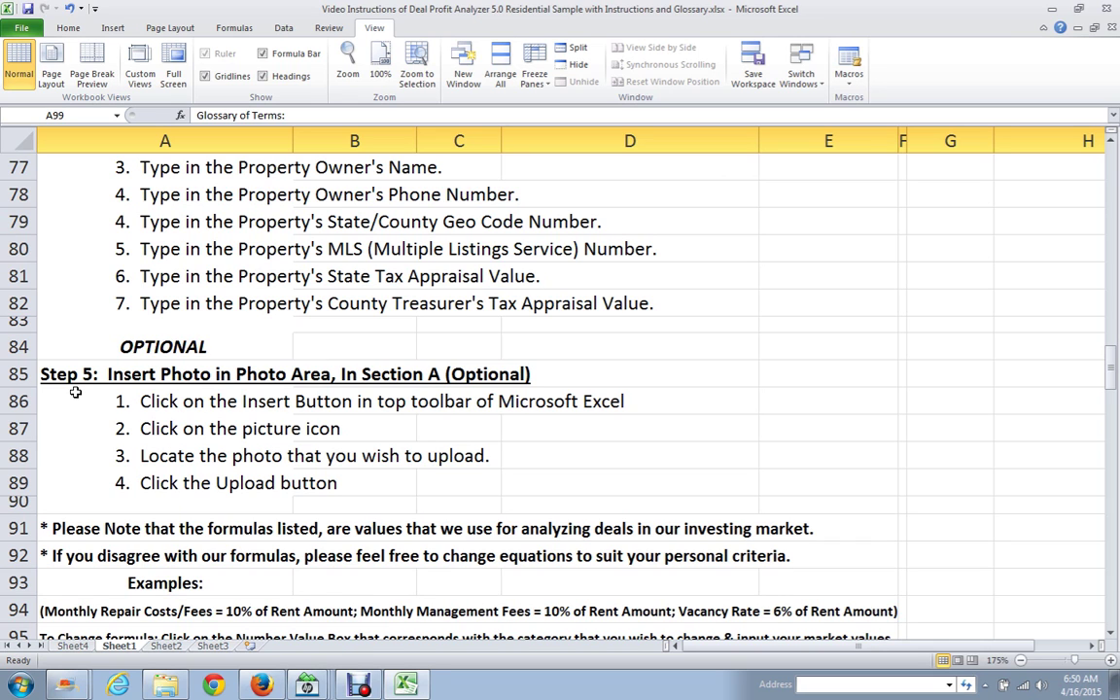
scroll(78, 393, "down", 2)
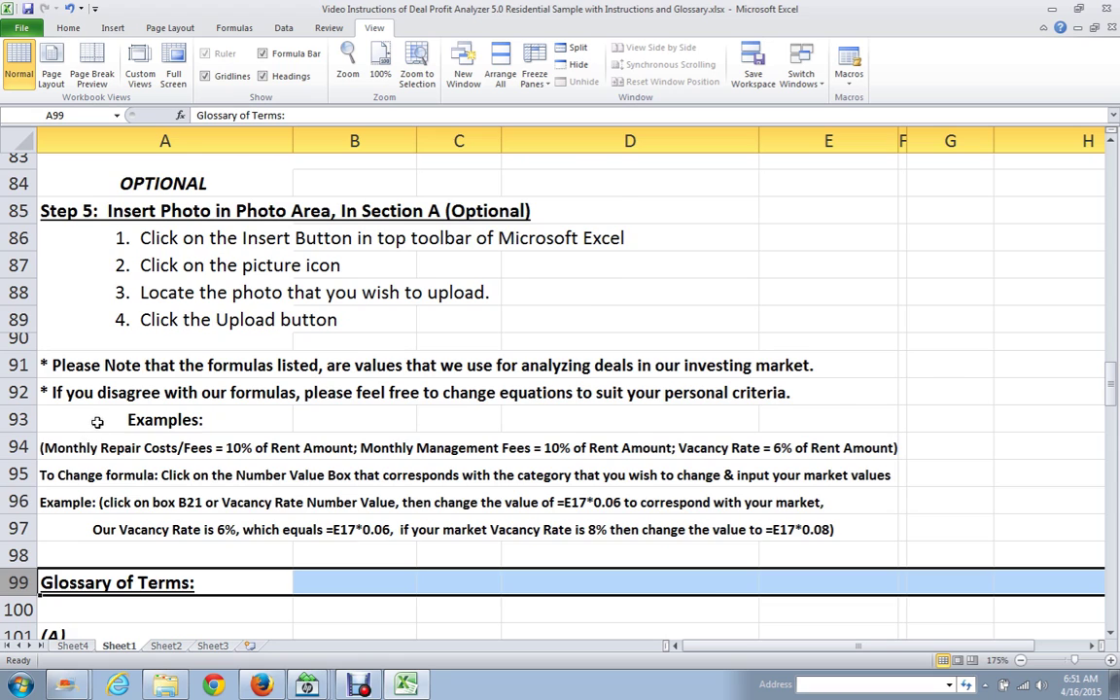
scroll(86, 379, "down", 1)
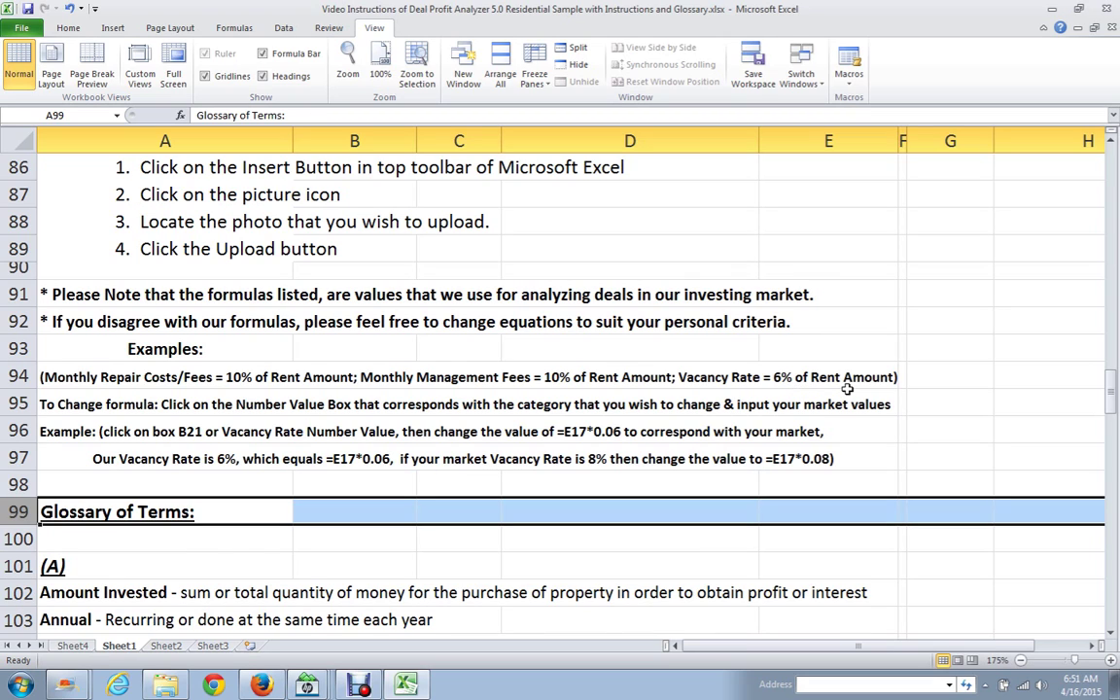
scroll(847, 389, "down", 1)
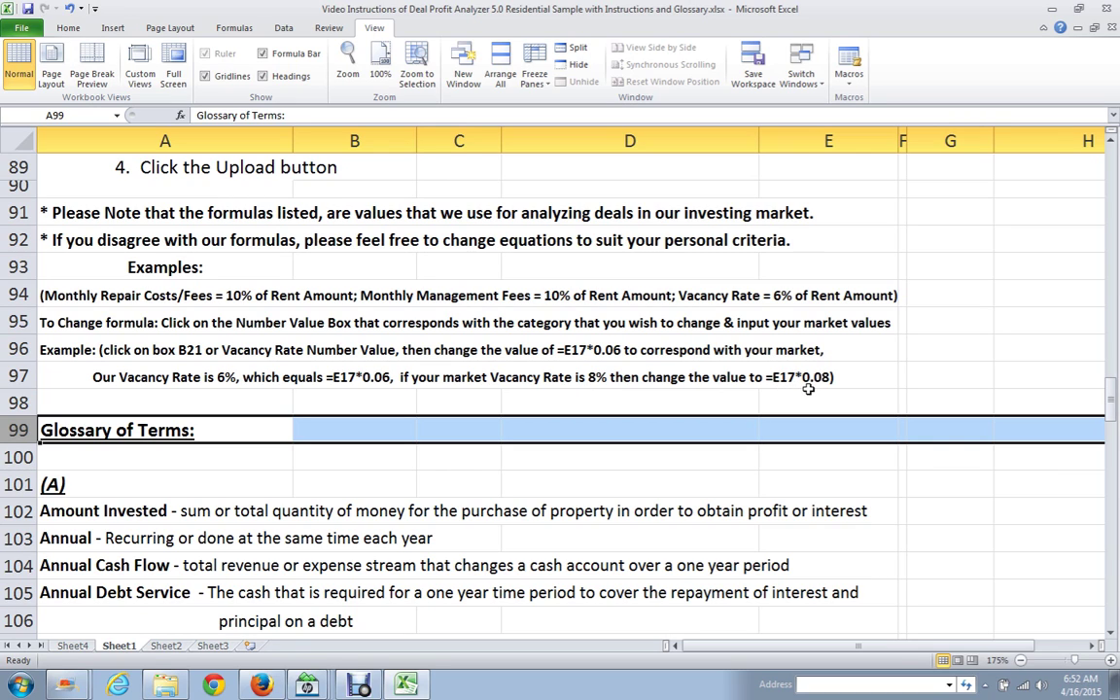
scroll(806, 387, "down", 1)
scroll(789, 389, "down", 1)
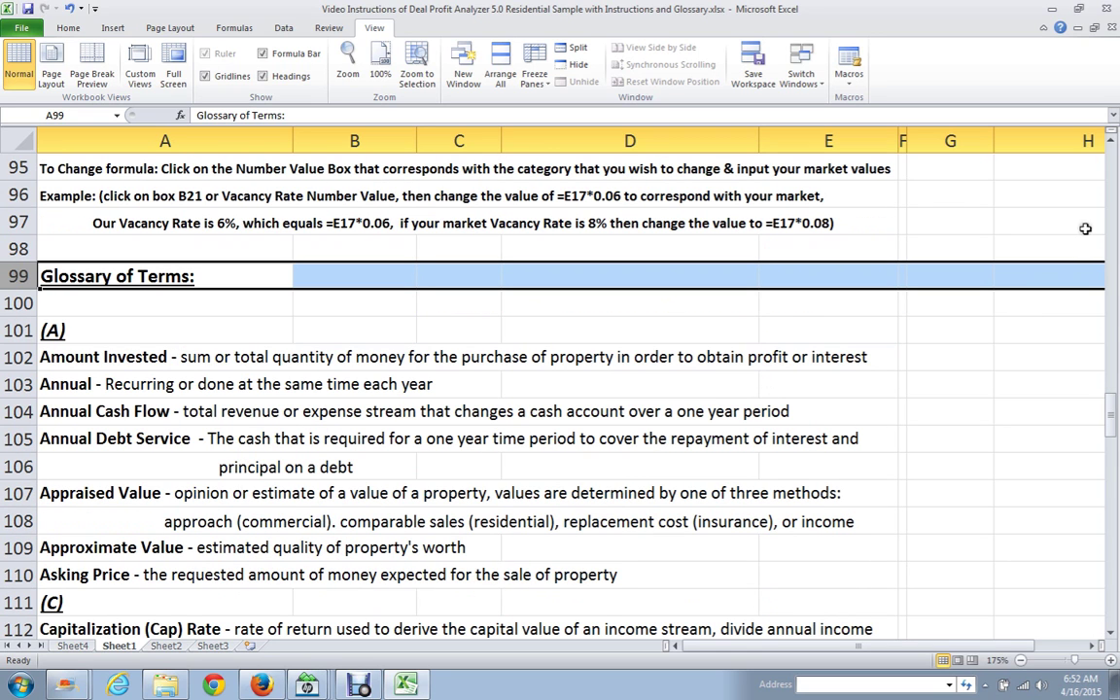
Return to Section A and enter 1875 as the County Annual Taxes in cell B10
left_click_drag(1114, 414, 1114, 414)
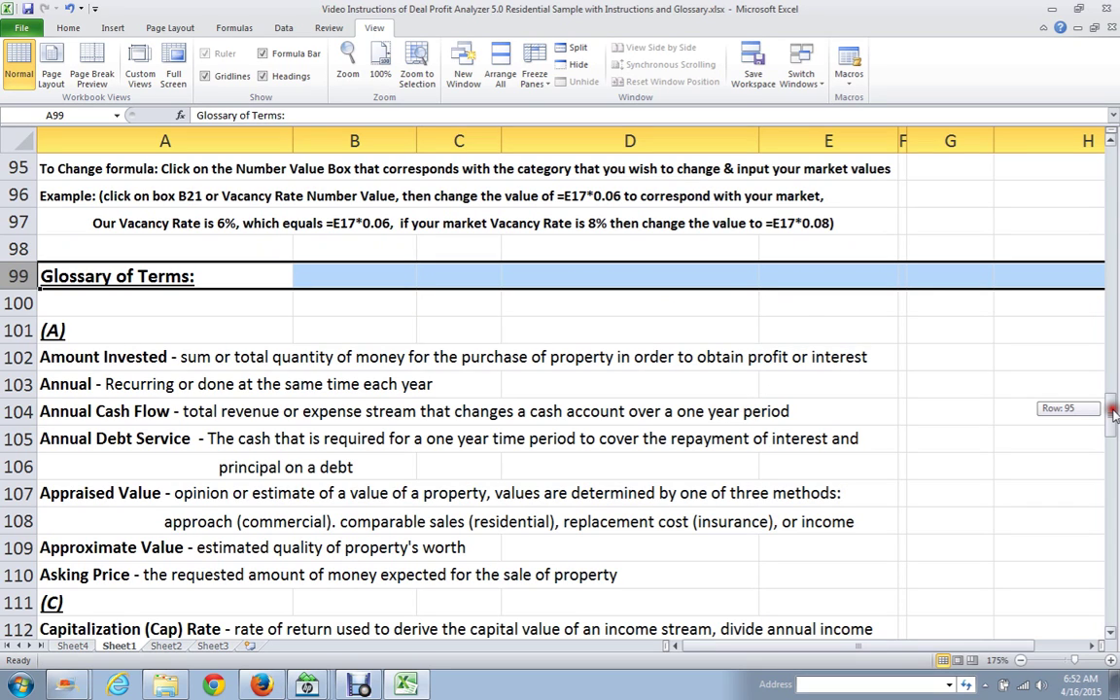
left_click_drag(1114, 414, 1043, 168)
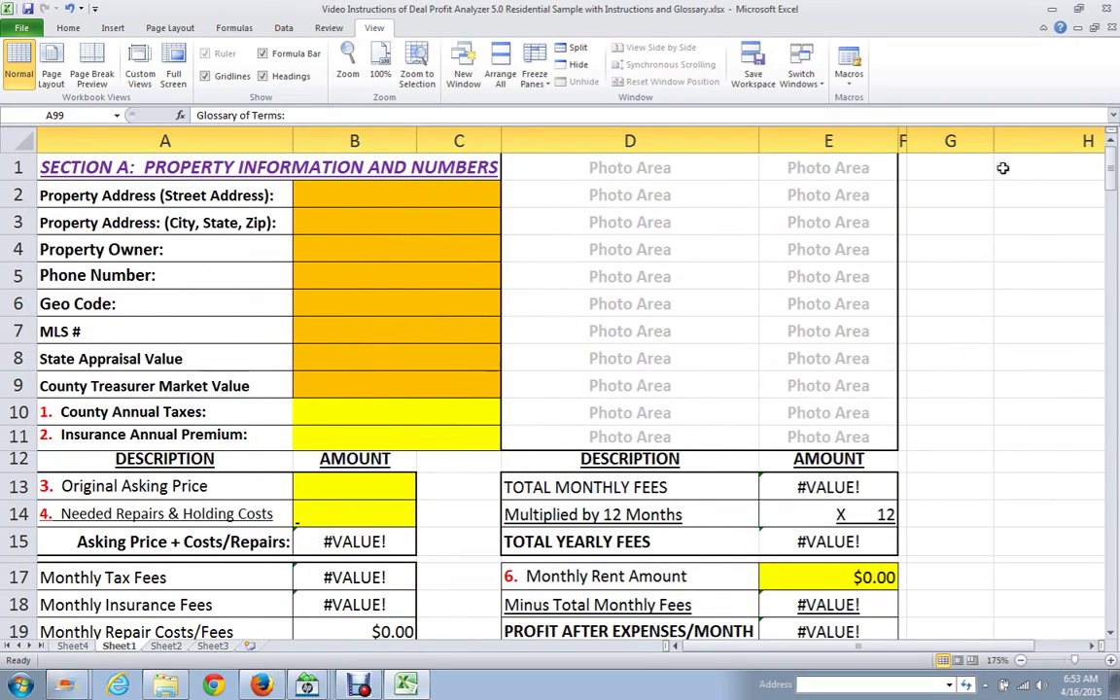
left_click(333, 411)
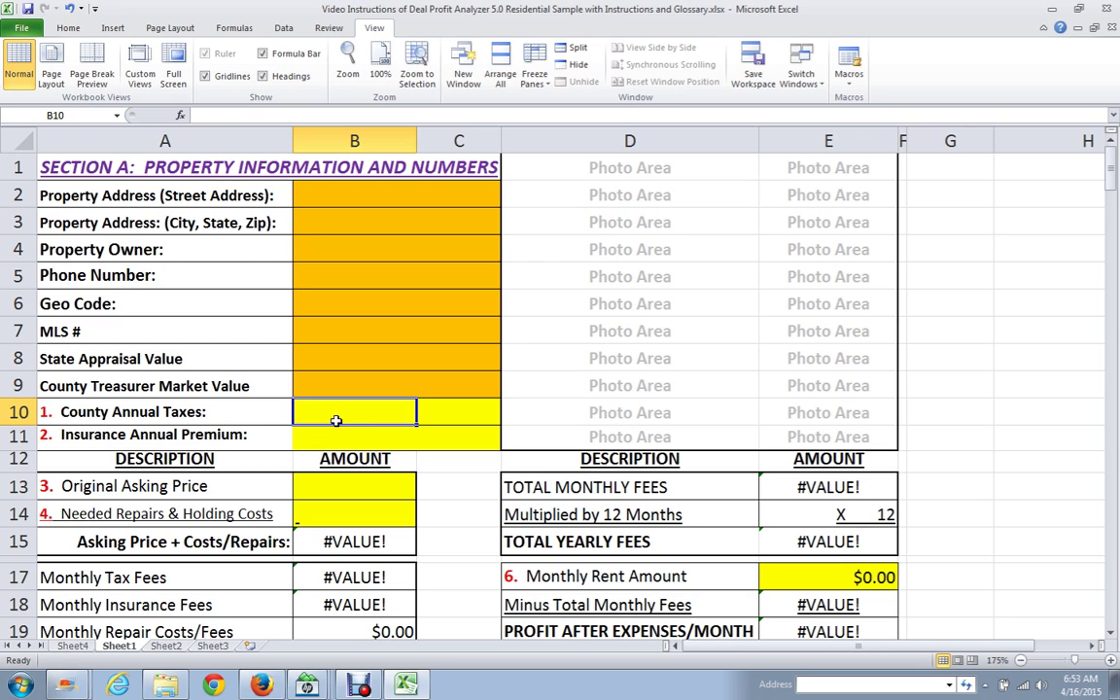
type("1")
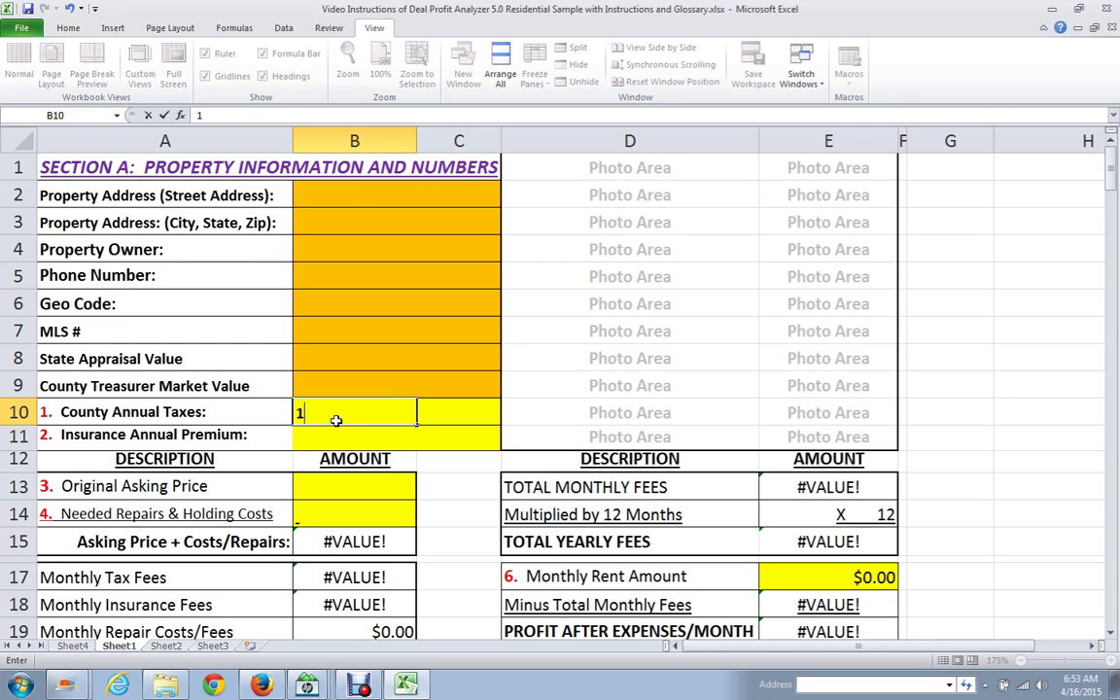
type("875")
key("Tab")
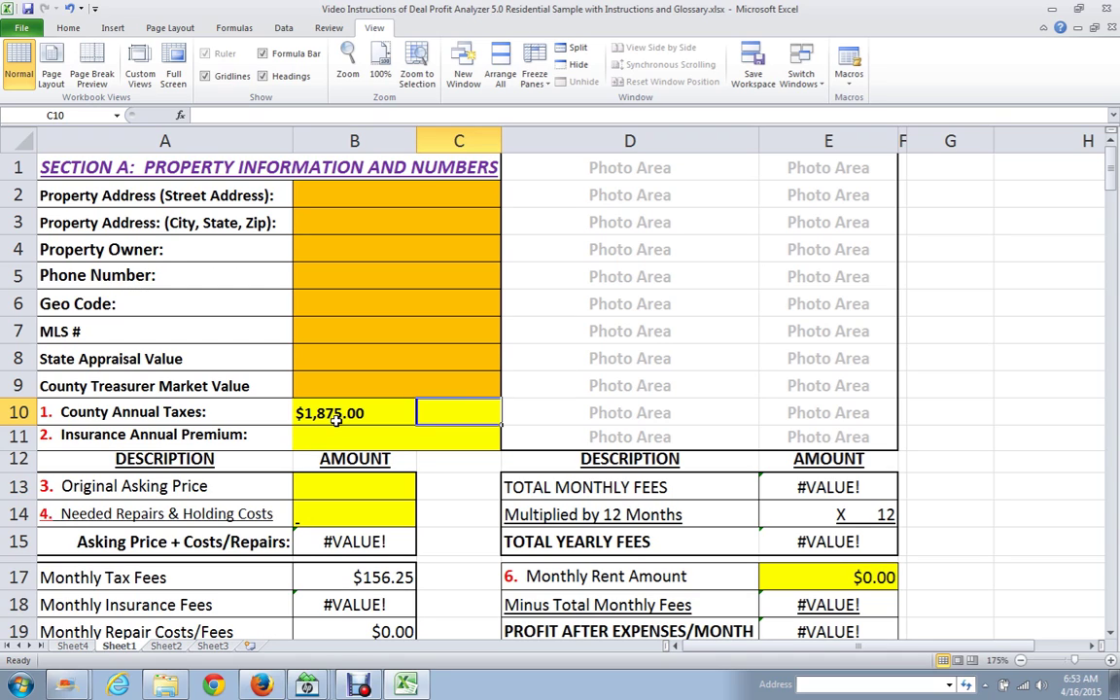
Enter 675 as the Insurance Annual Premium in cell B11
left_click(331, 436)
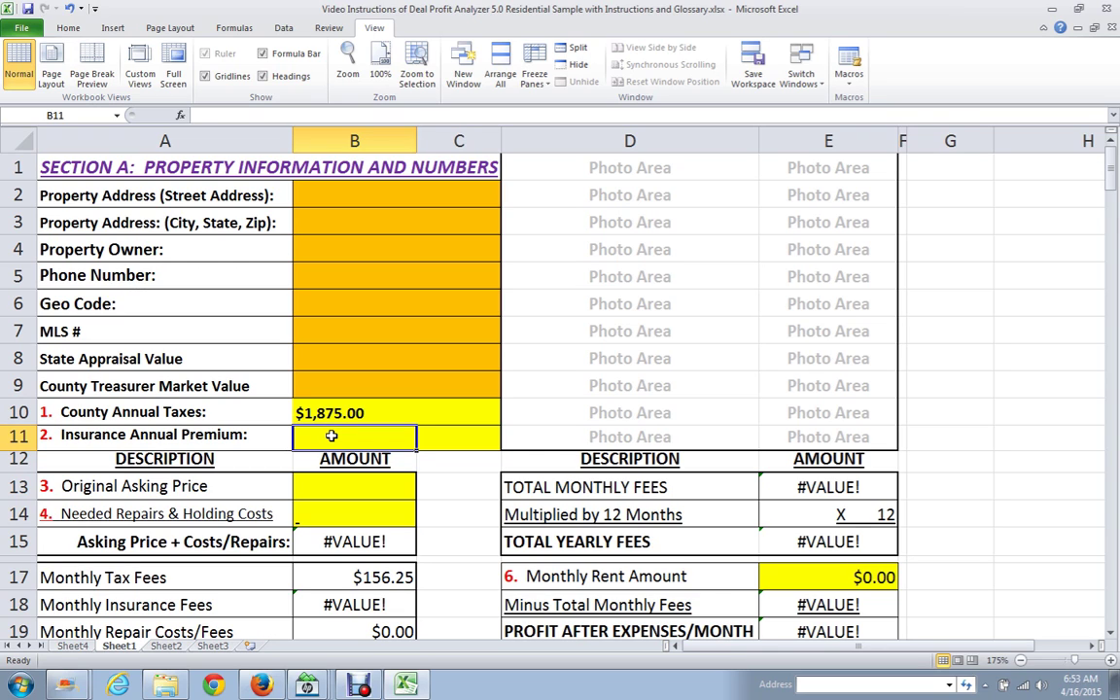
type("67")
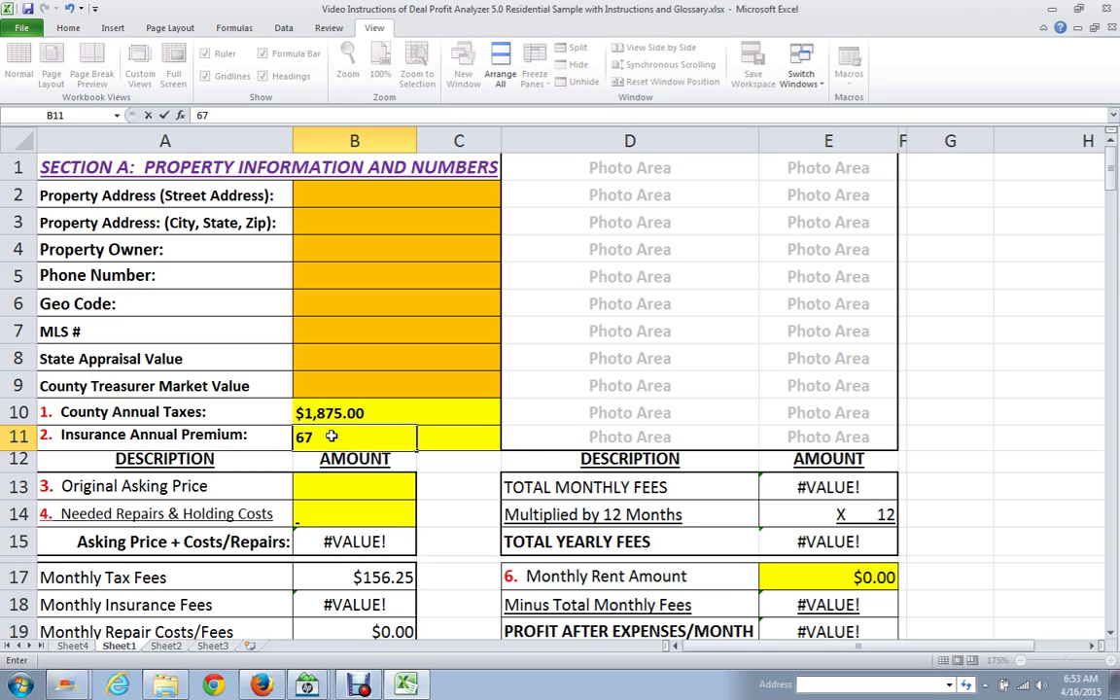
type("5")
key("Tab")
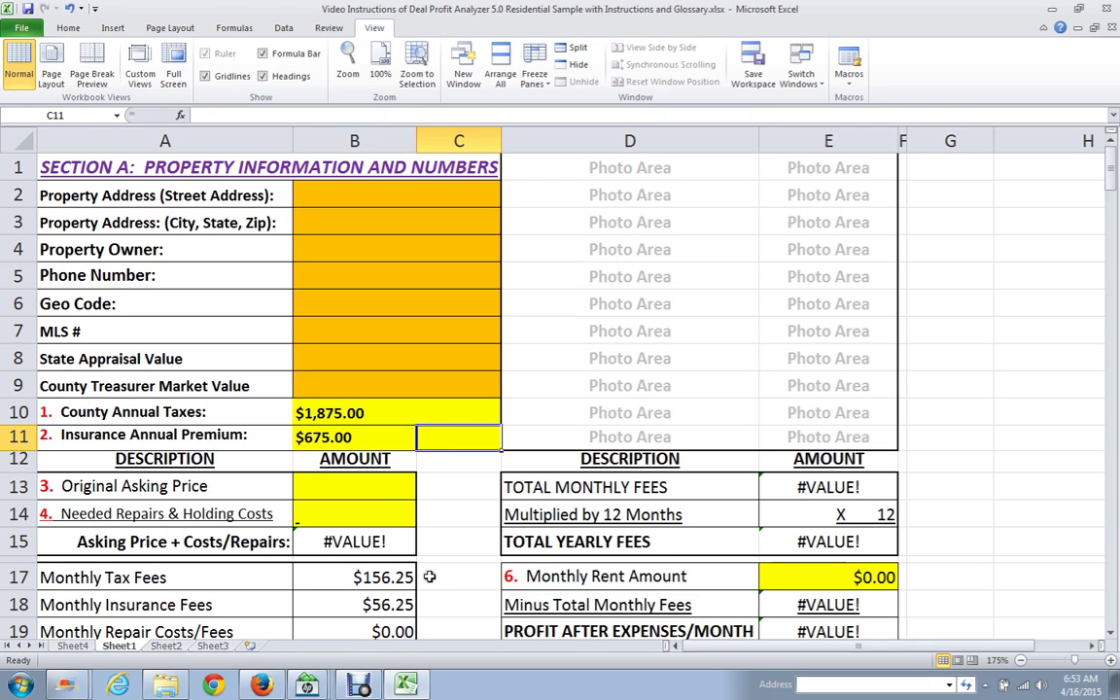
Enter 68,500 as the Original Asking Price in cell B13
left_click(368, 486)
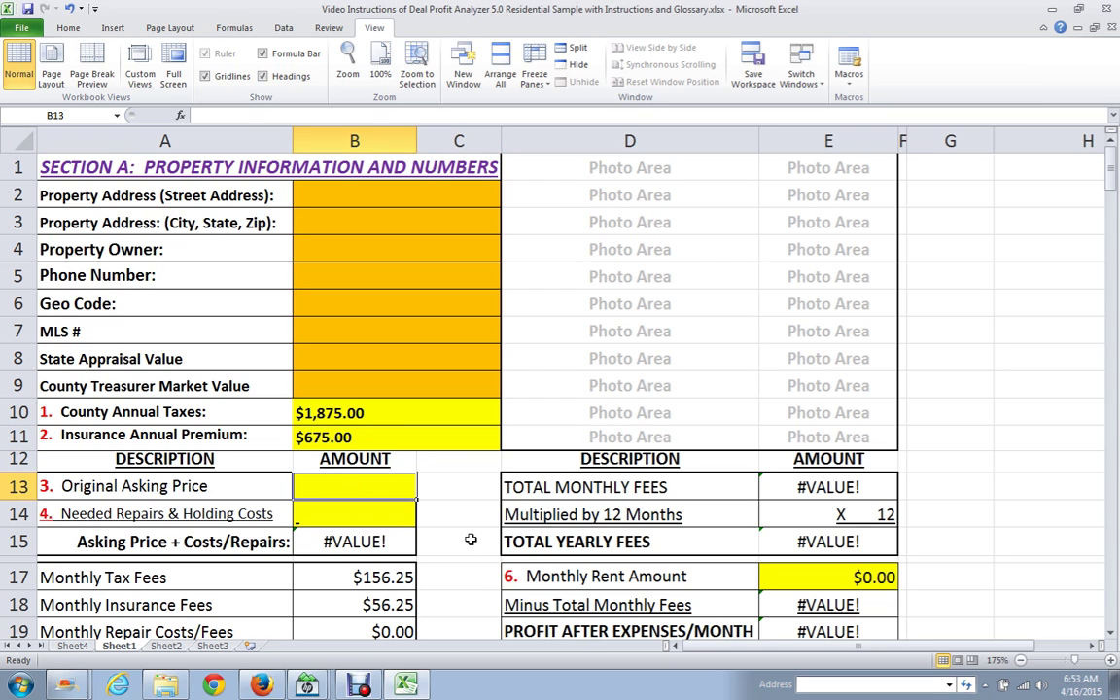
type("68")
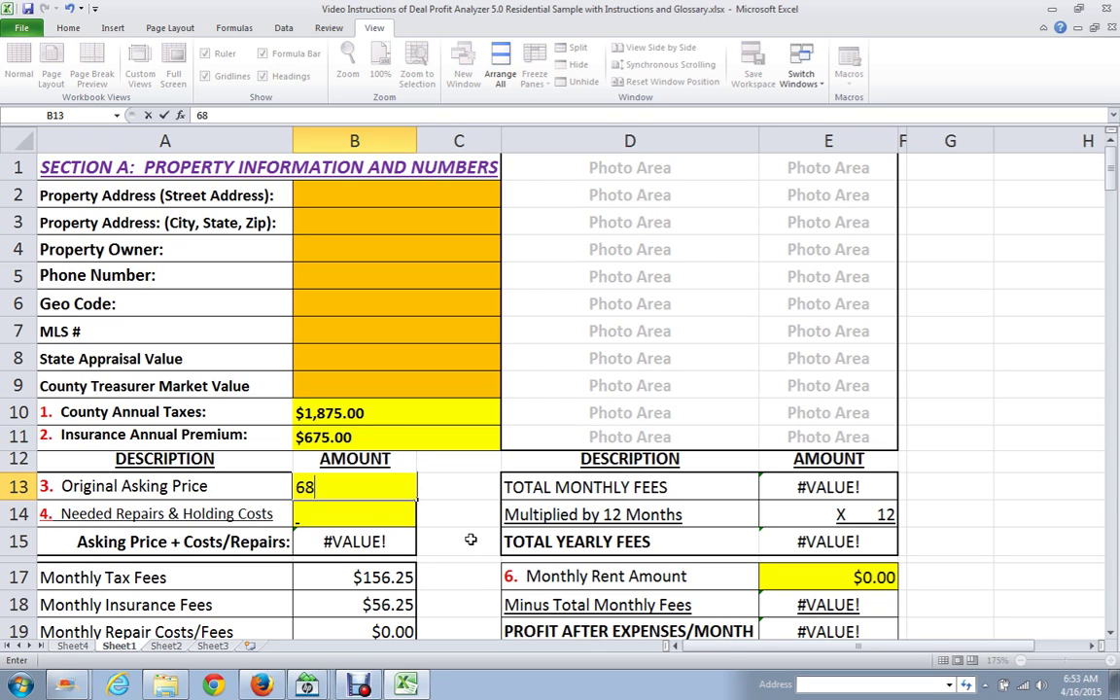
type(",500")
key("Tab")
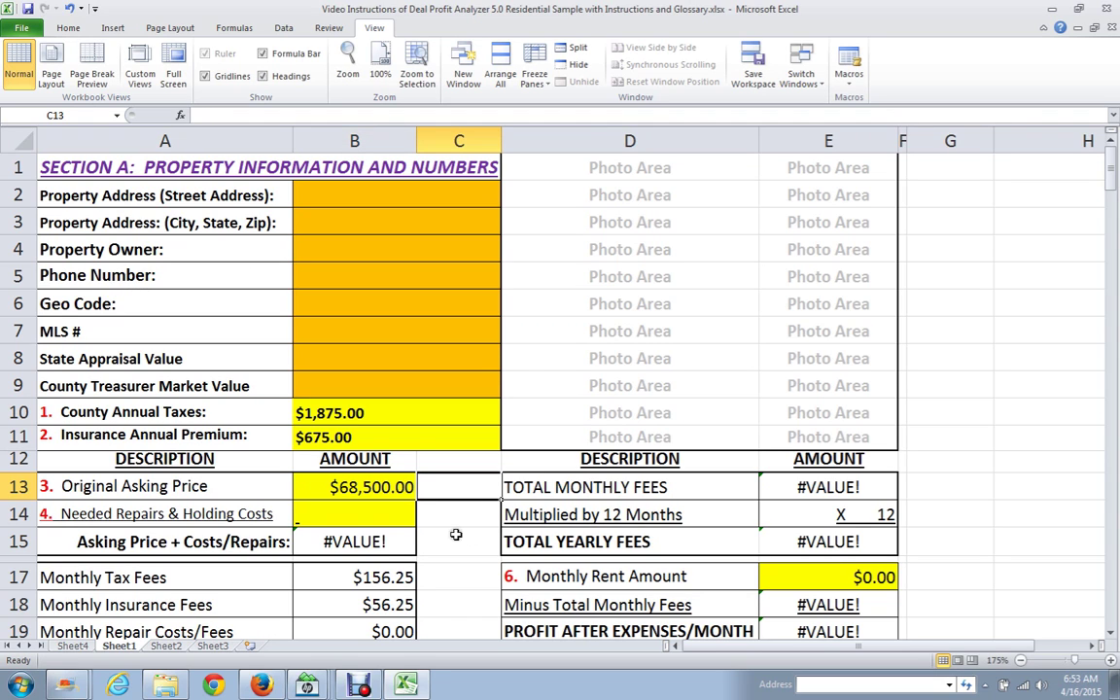
Enter 8000 as the Needed Repairs & Holding Costs in cell B14
left_click(317, 514)
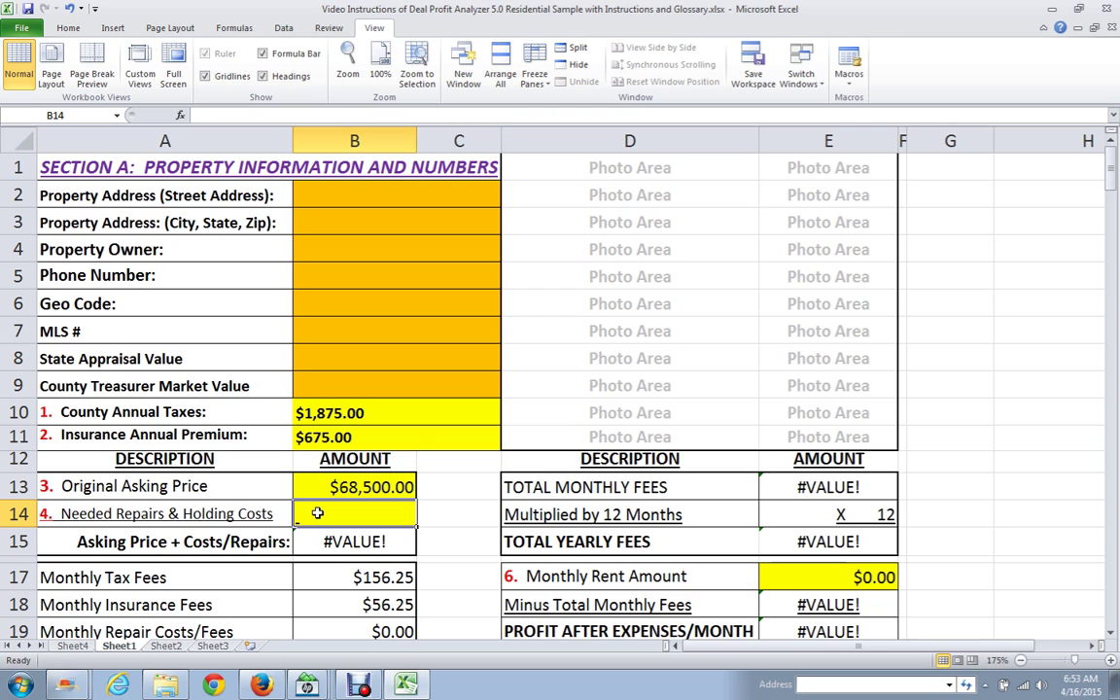
type("8000")
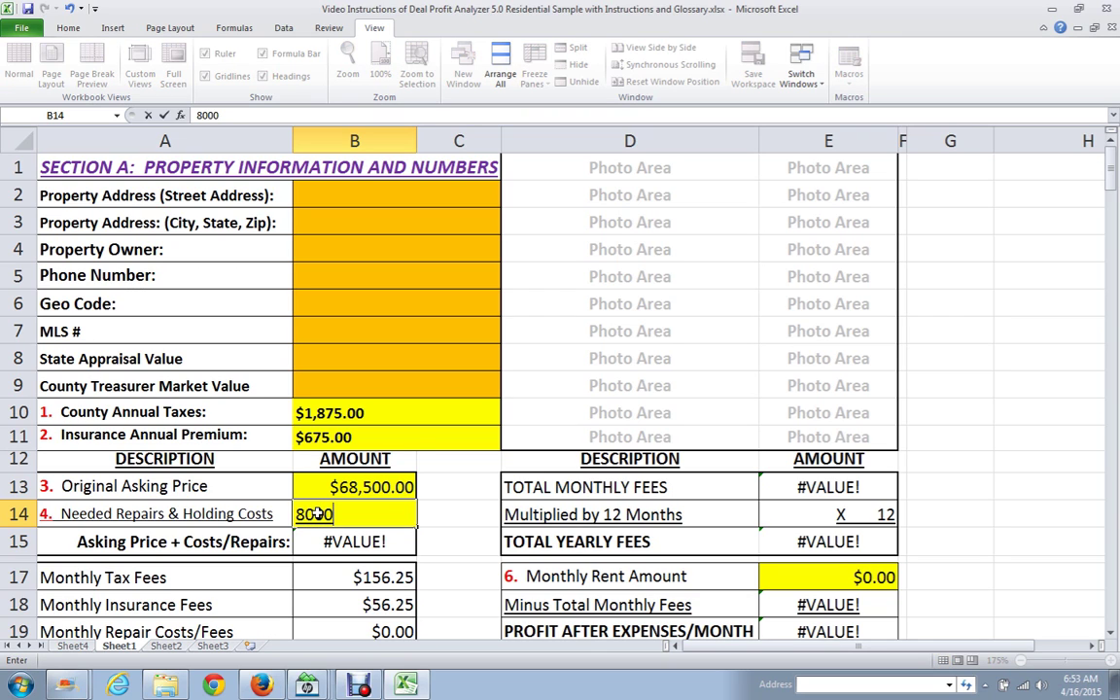
key("Tab")
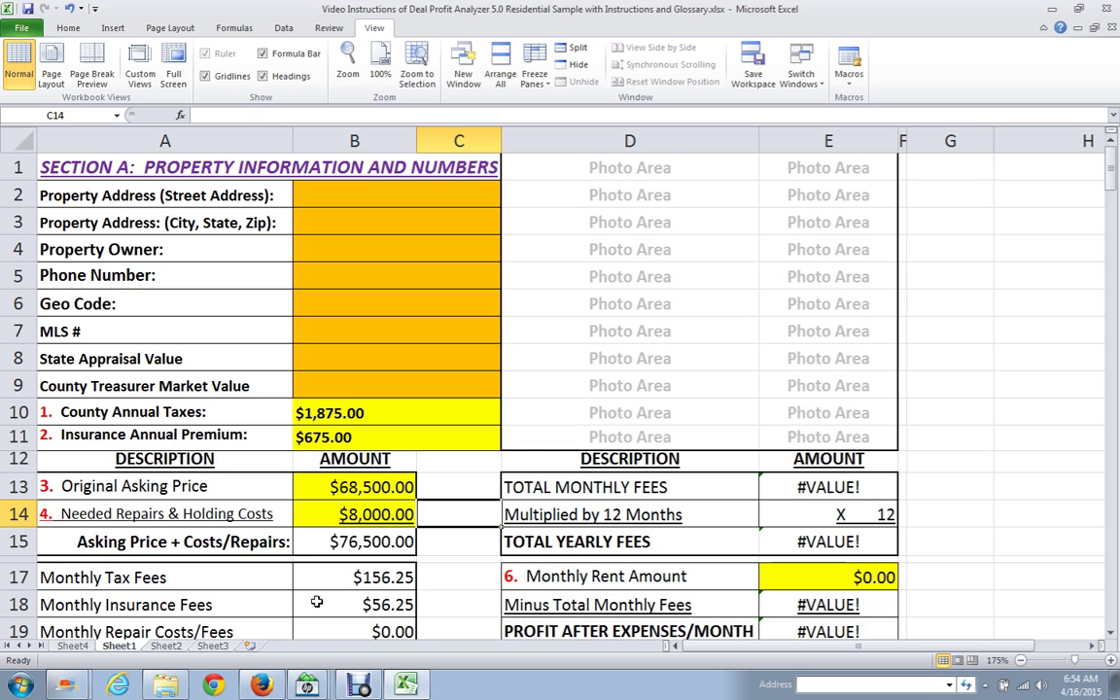
Enter 180 as the Monthly Fees/Utilities in cell B22
scroll(317, 604, "down", 2)
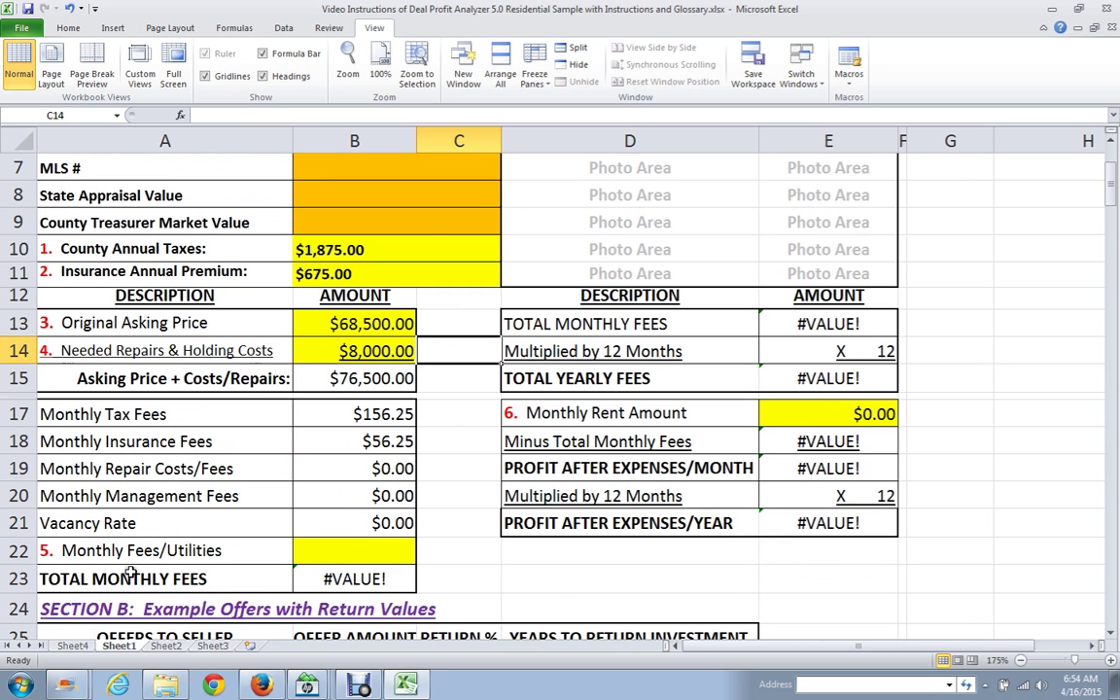
left_click(316, 557)
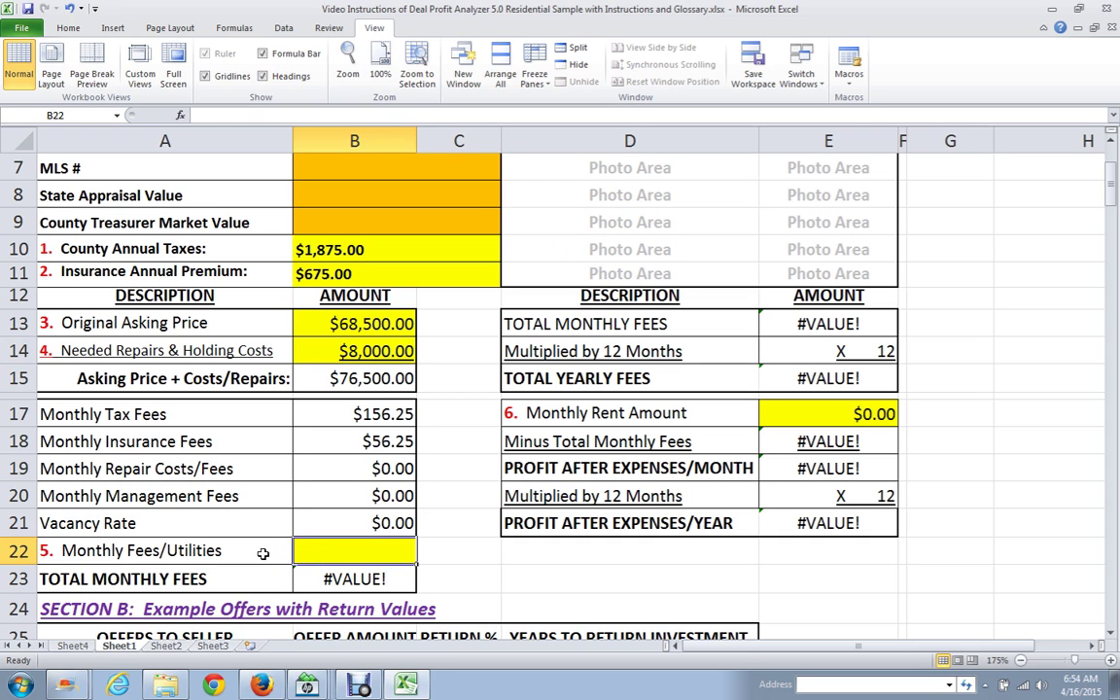
type("180")
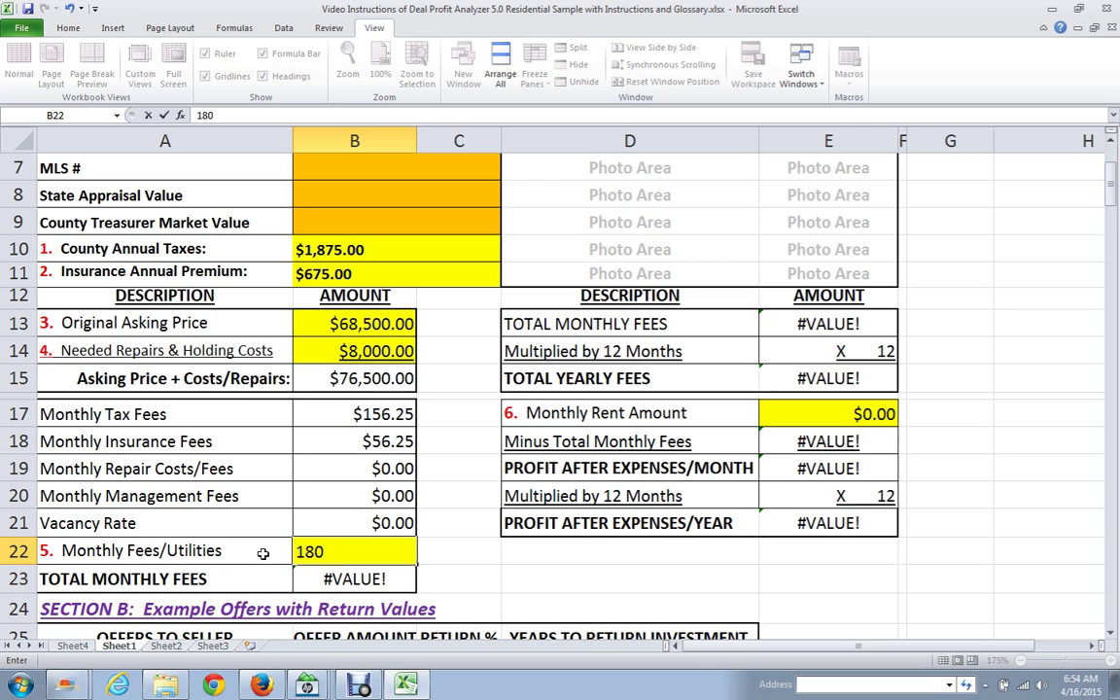
key("Tab")
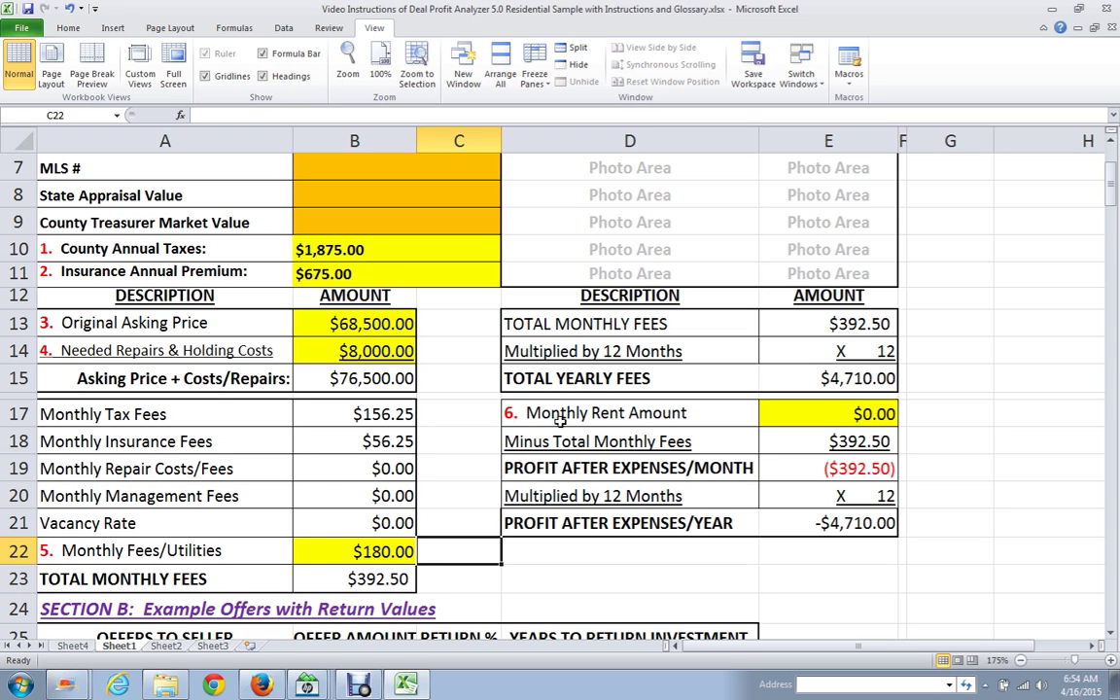
Enter 950 as the Monthly Rent Amount in cell E17
left_click(791, 415)
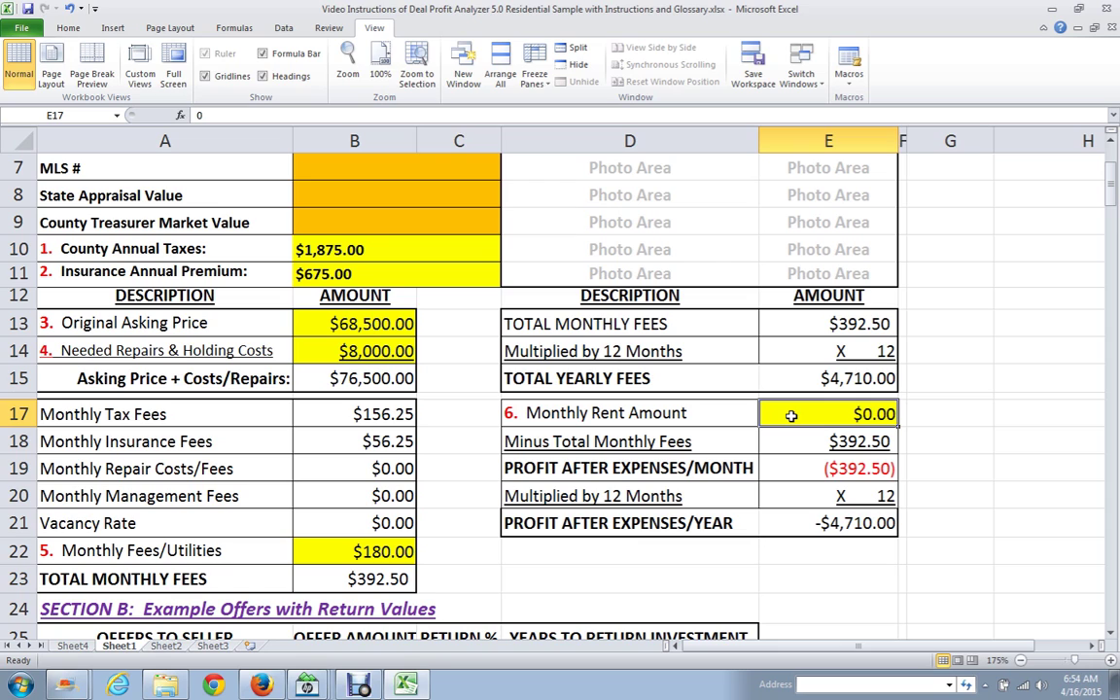
type("95")
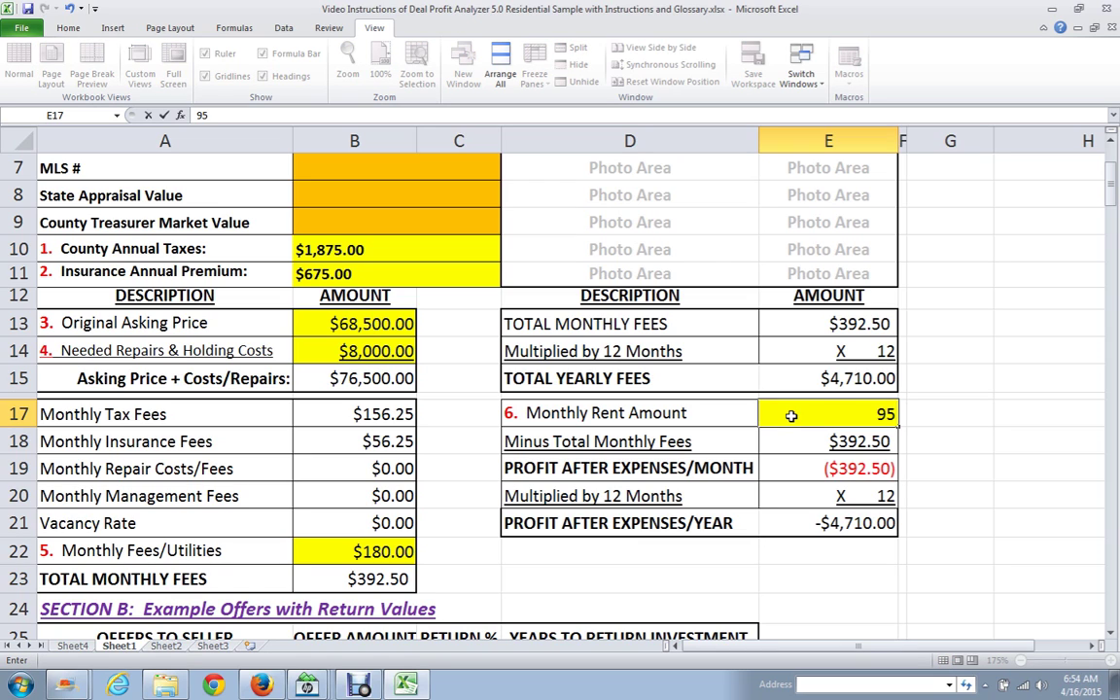
type("0")
key("Tab")
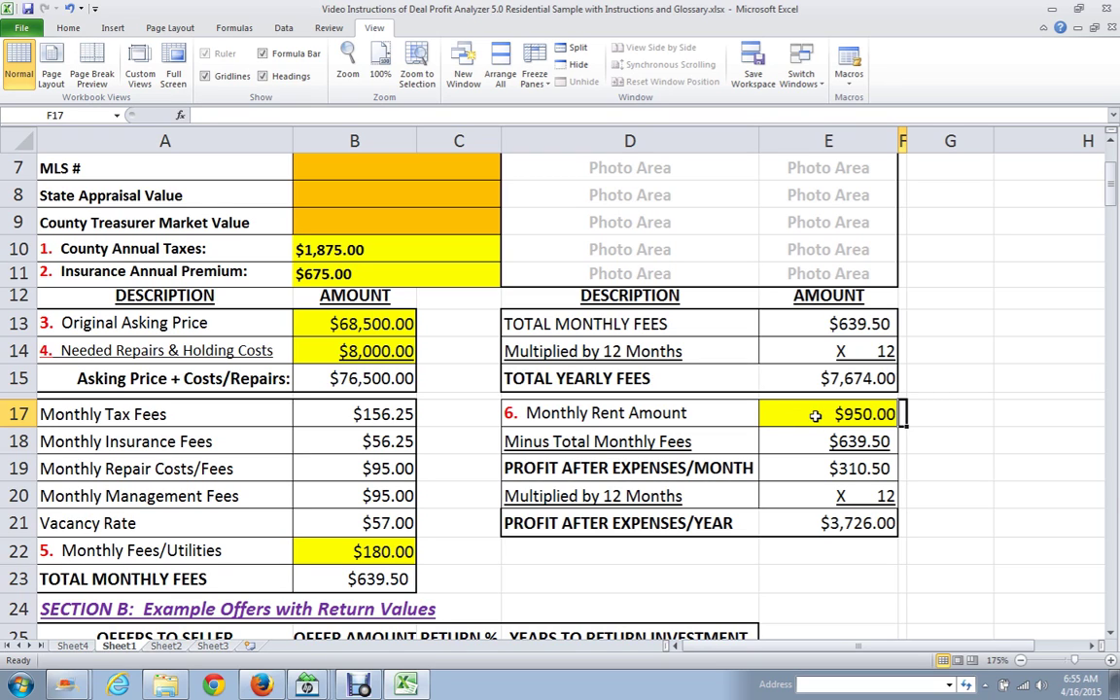
Inspect the formulas for Monthly Repair Costs/Fees and Vacancy Rate and the Monthly Rent Amount they refer to
left_click(323, 471)
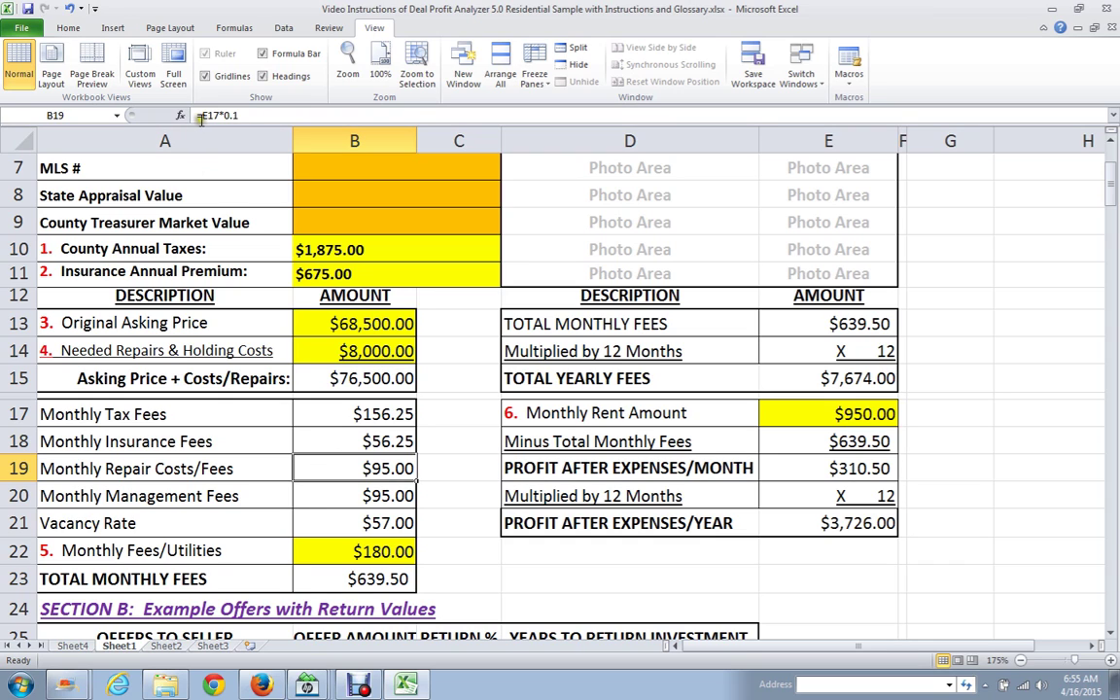
left_click(785, 413)
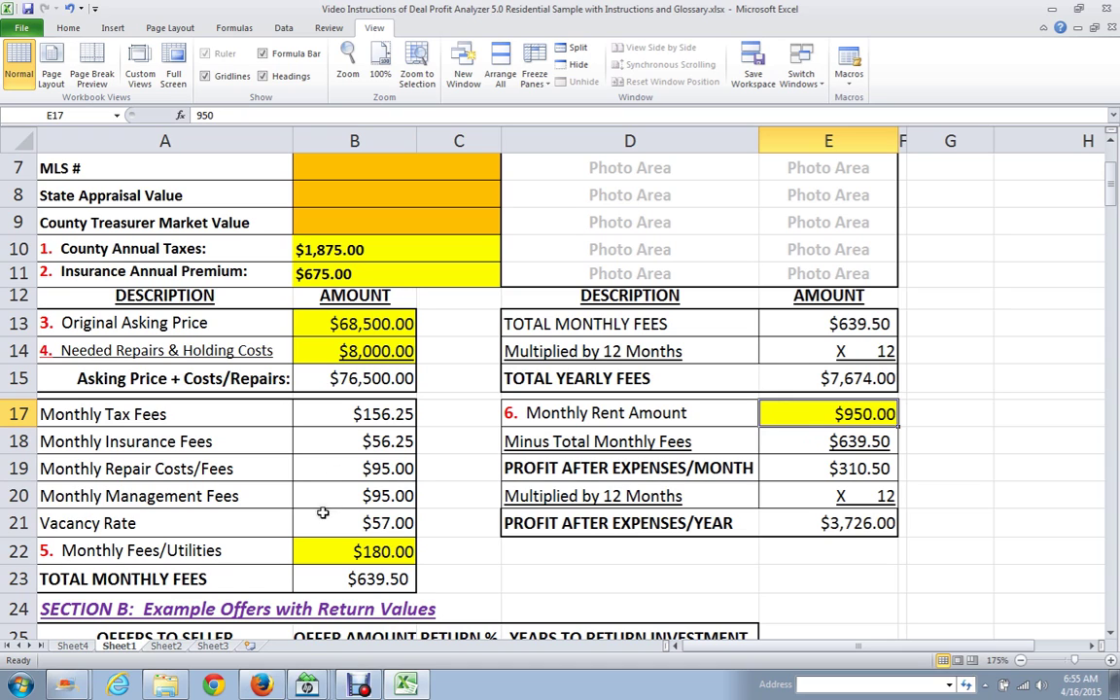
left_click(330, 470)
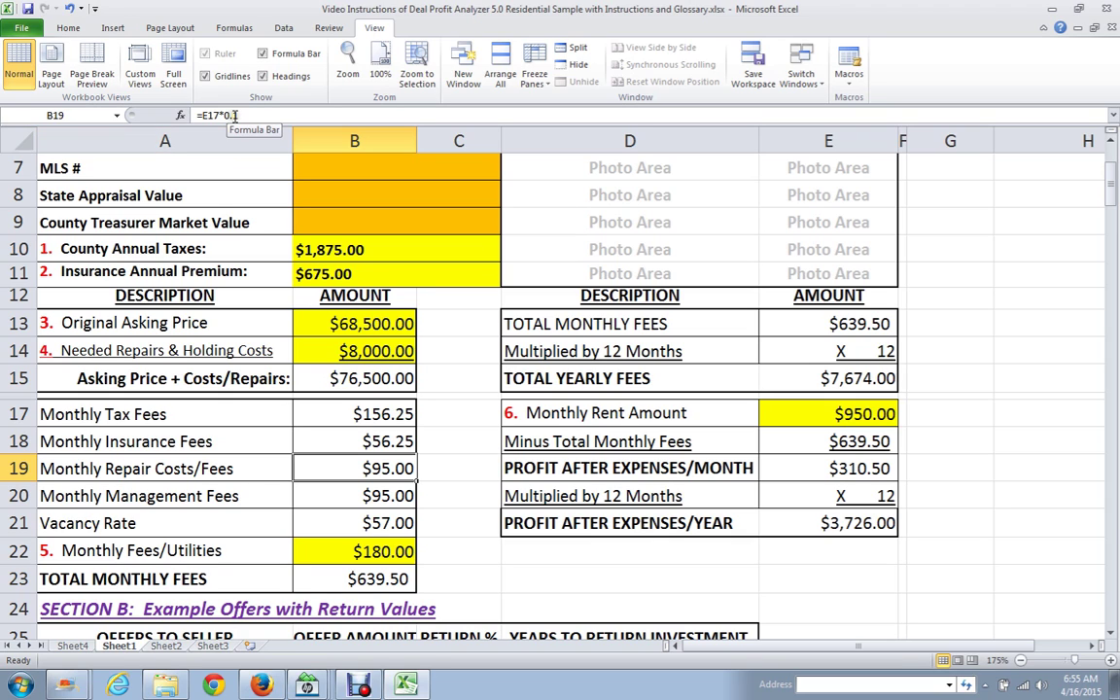
left_click(314, 521)
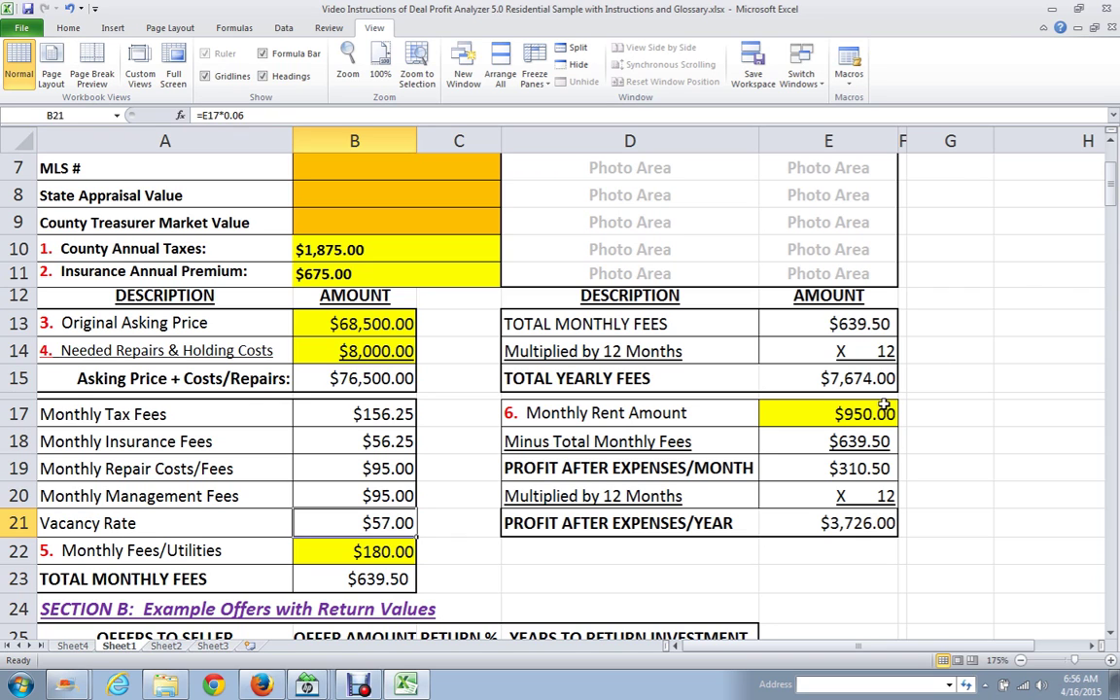
Enter 48650 as the Initial Offer without Repairs in cell B31 of Section B
scroll(441, 508, "down", 1)
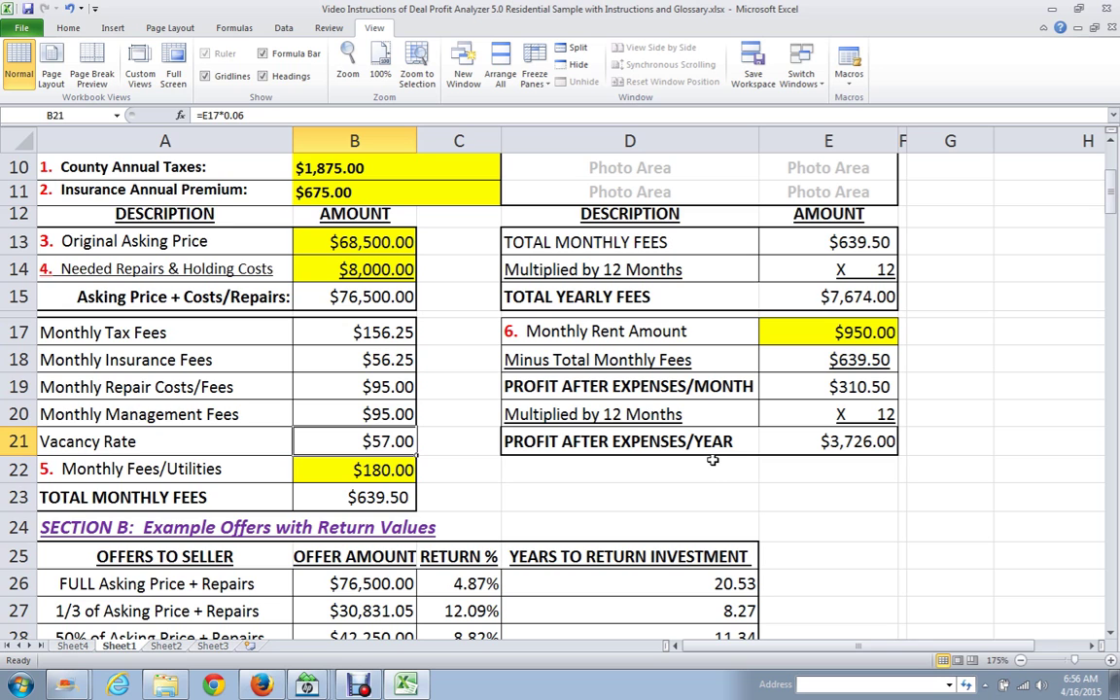
scroll(713, 459, "down", 3)
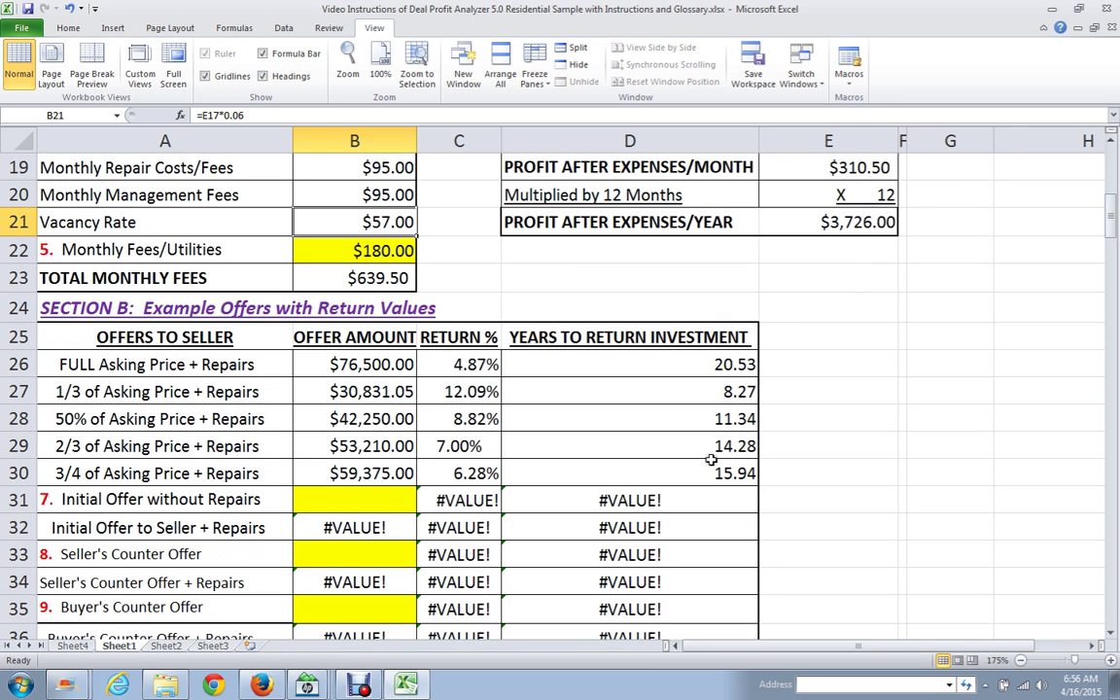
scroll(646, 408, "down", 1)
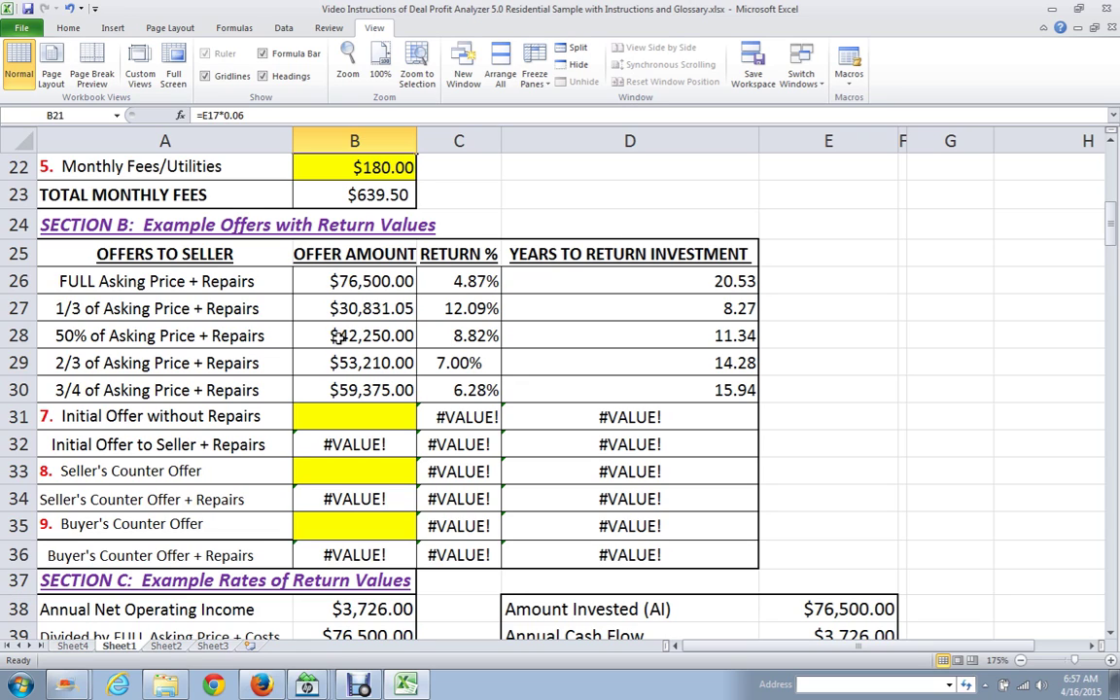
left_click(323, 415)
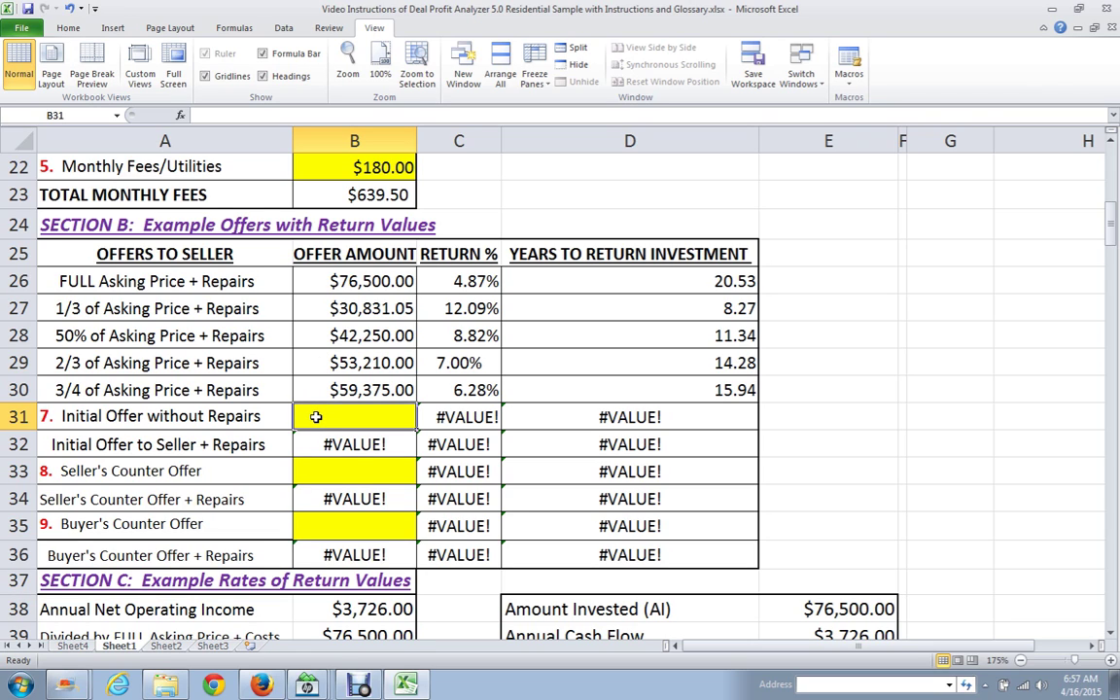
type("4")
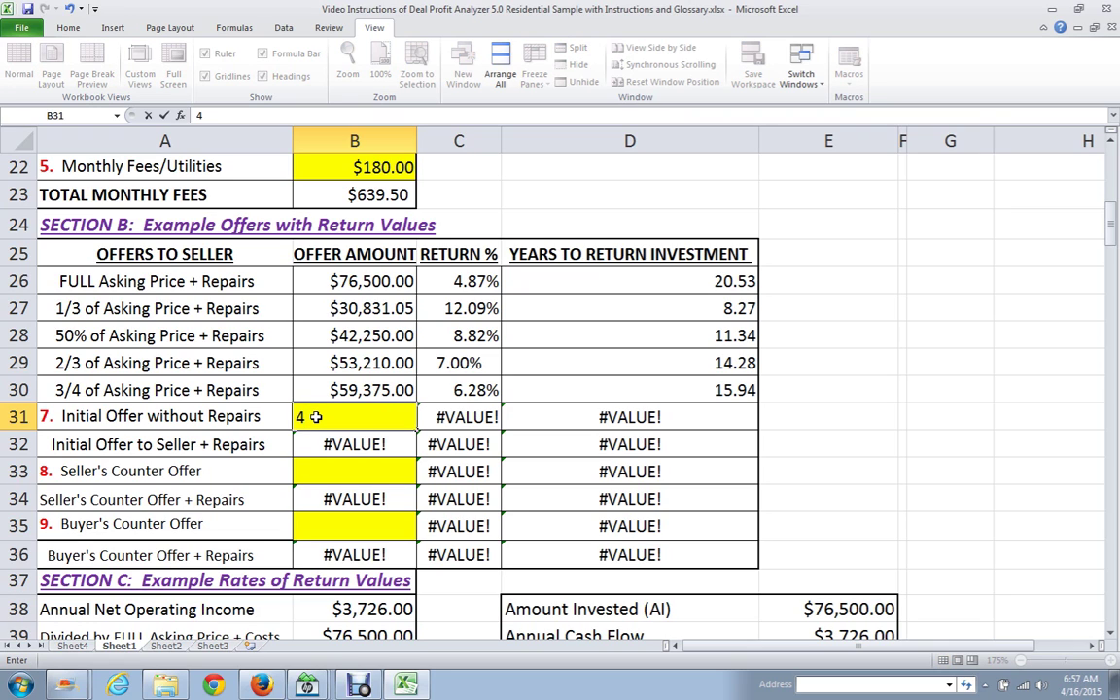
type("8650")
key("Tab")
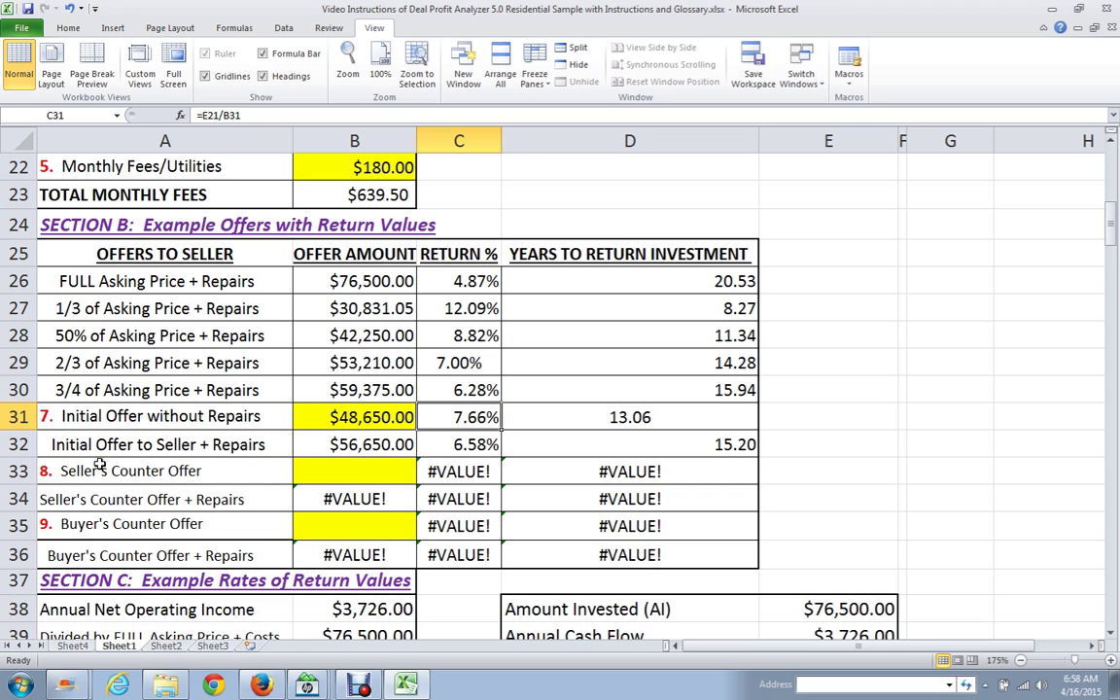
Enter 65000 as the Seller's Counter Offer in cell B33
left_click(333, 472)
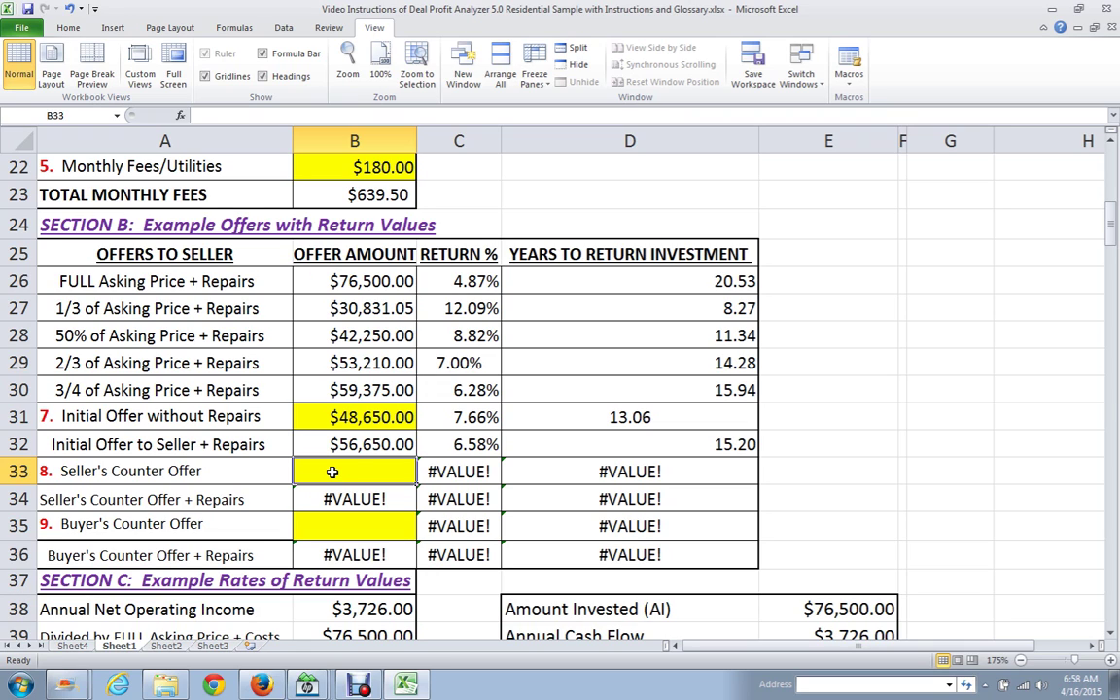
type("65,00")
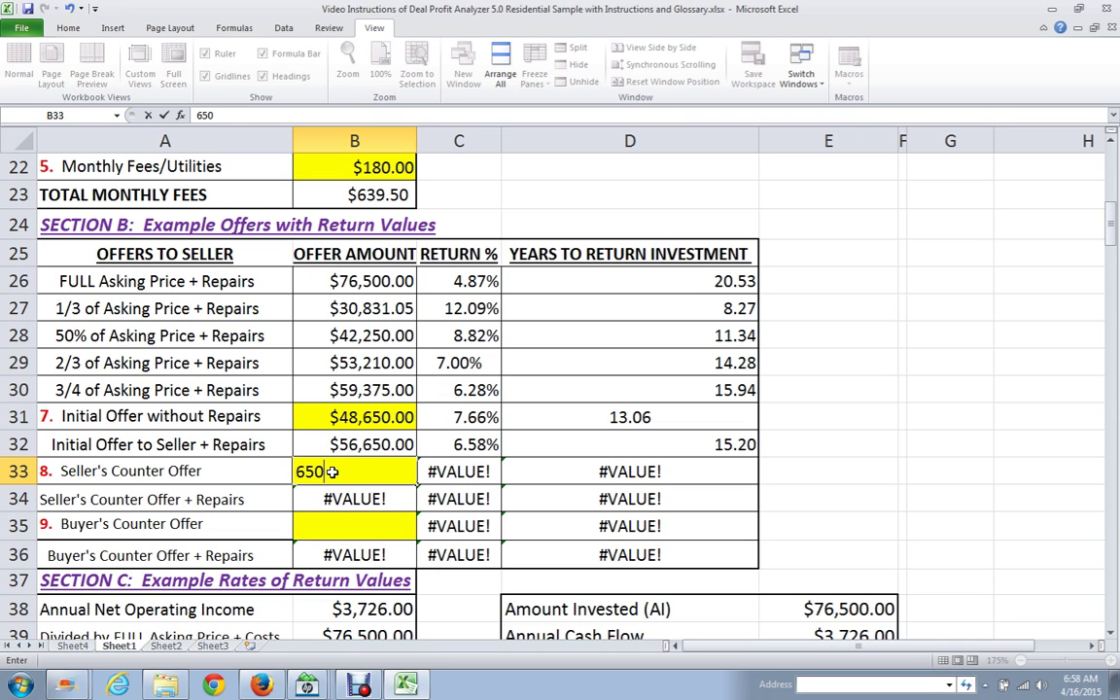
type("00")
key("Tab")
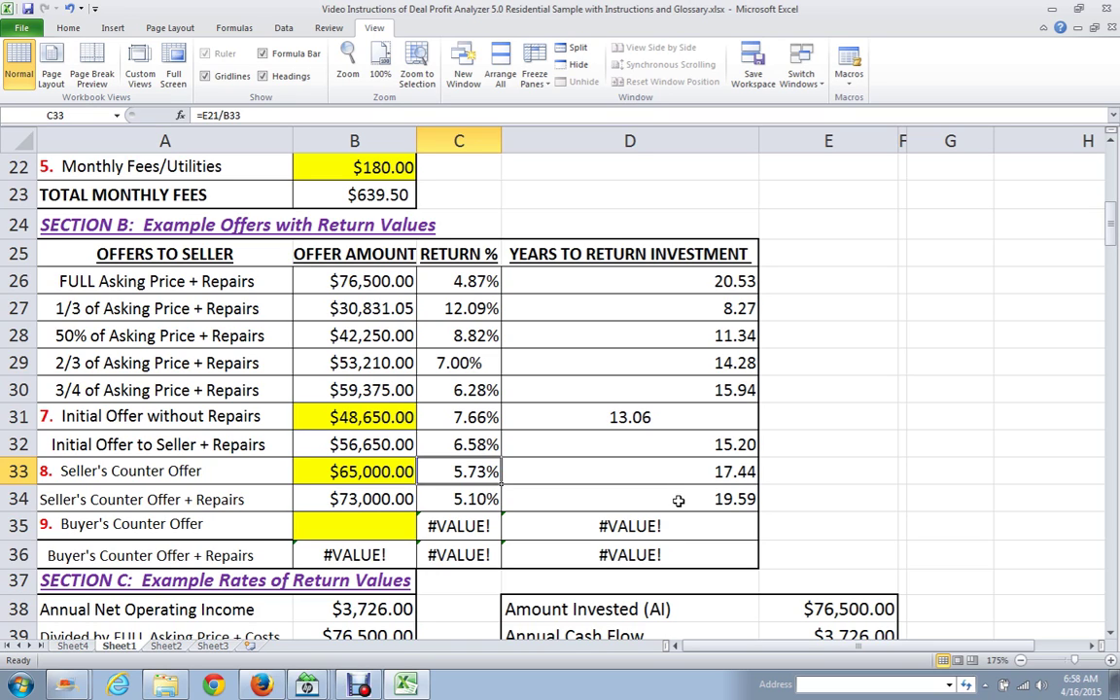
Enter 53840 as the Buyer's Counter Offer in cell B35
left_click(320, 521)
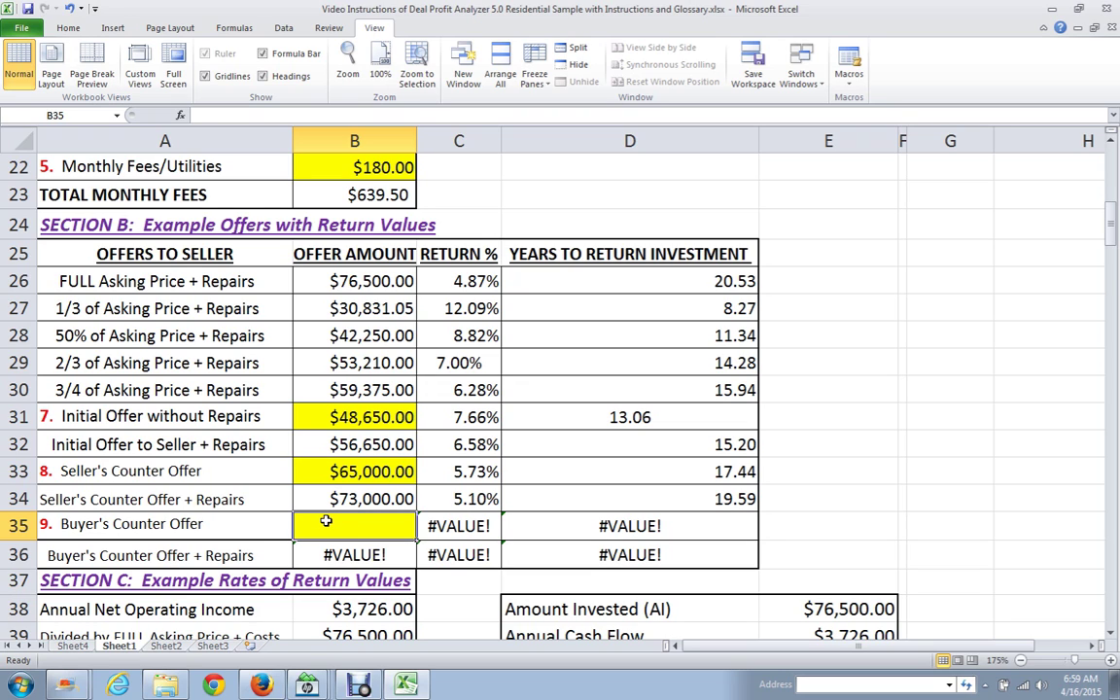
type("53")
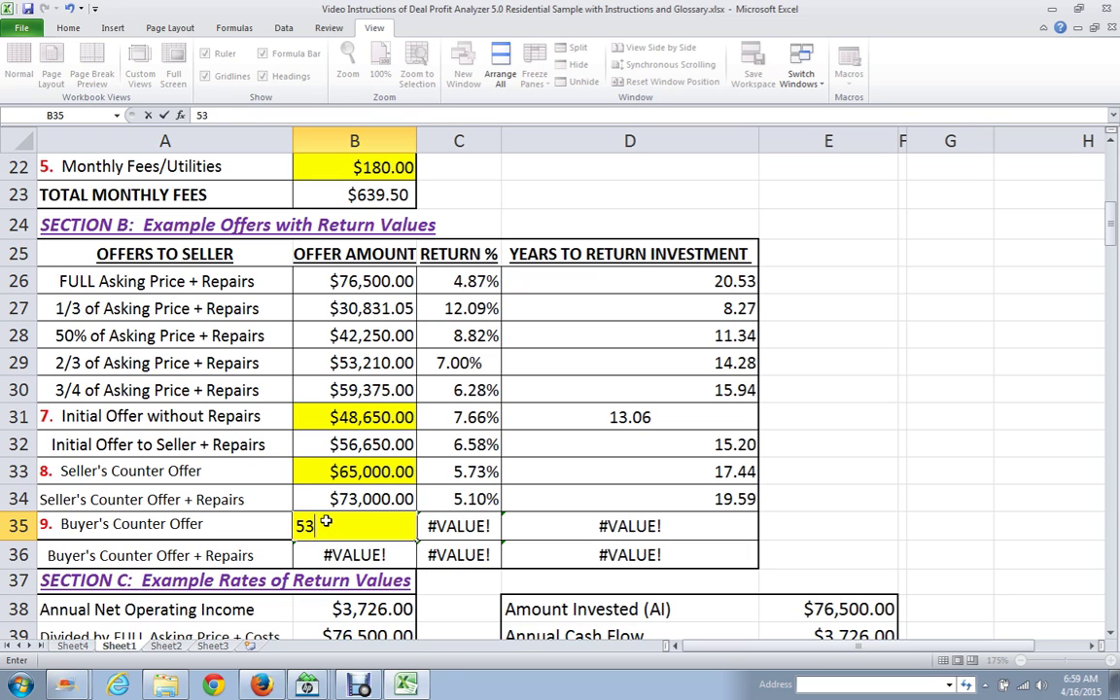
type("840")
key("Tab")
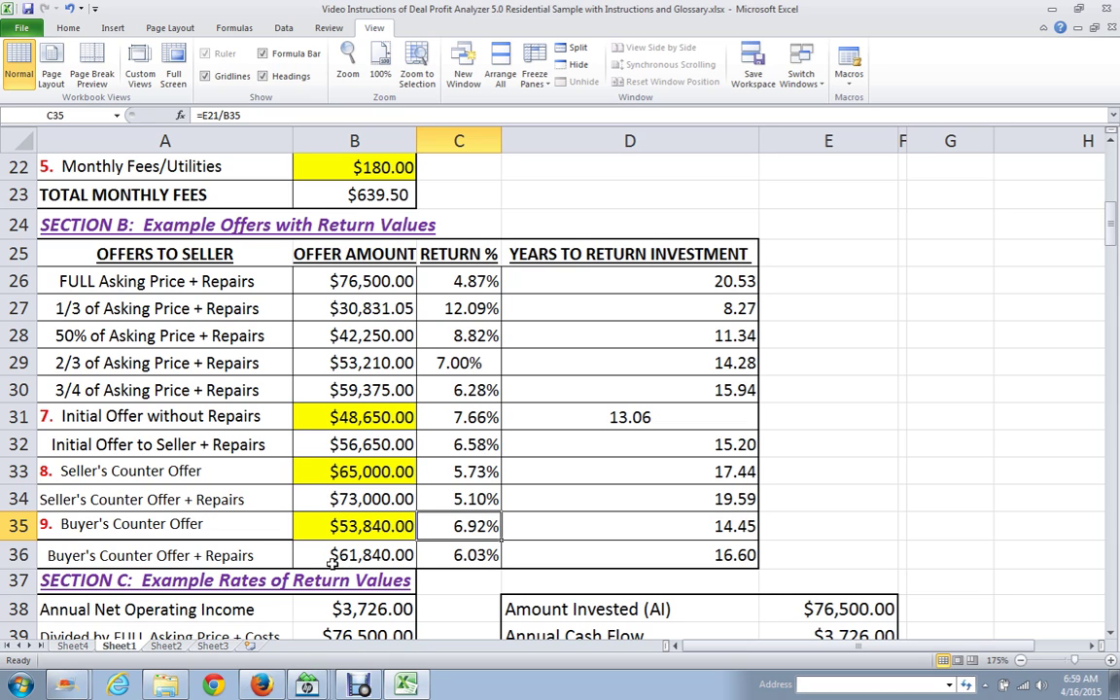
Compare Section C's net operating income and cap rate with the yearly profit in E21 and the full-price return in C26
scroll(332, 564, "down", 1)
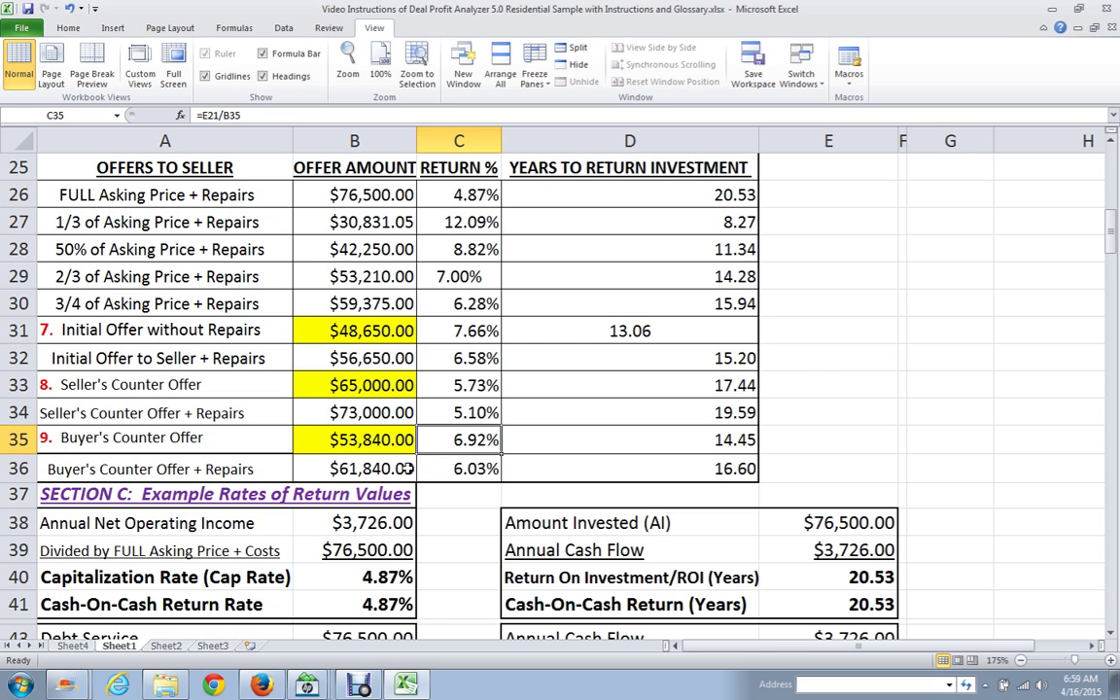
scroll(404, 469, "down", 2)
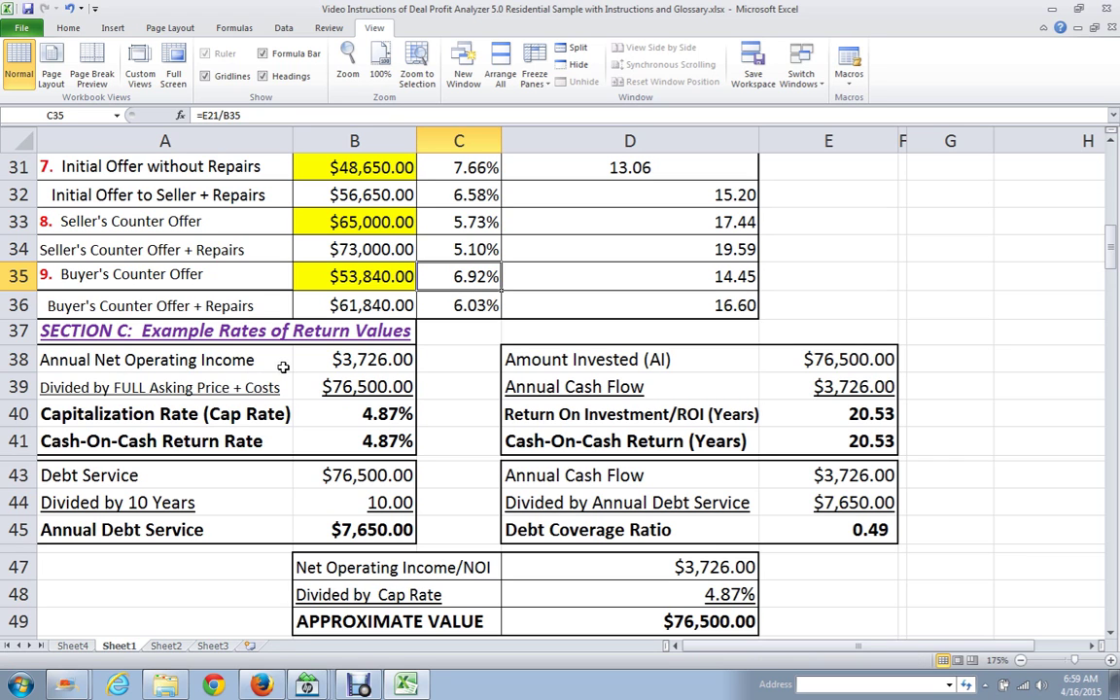
scroll(401, 362, "up", 5)
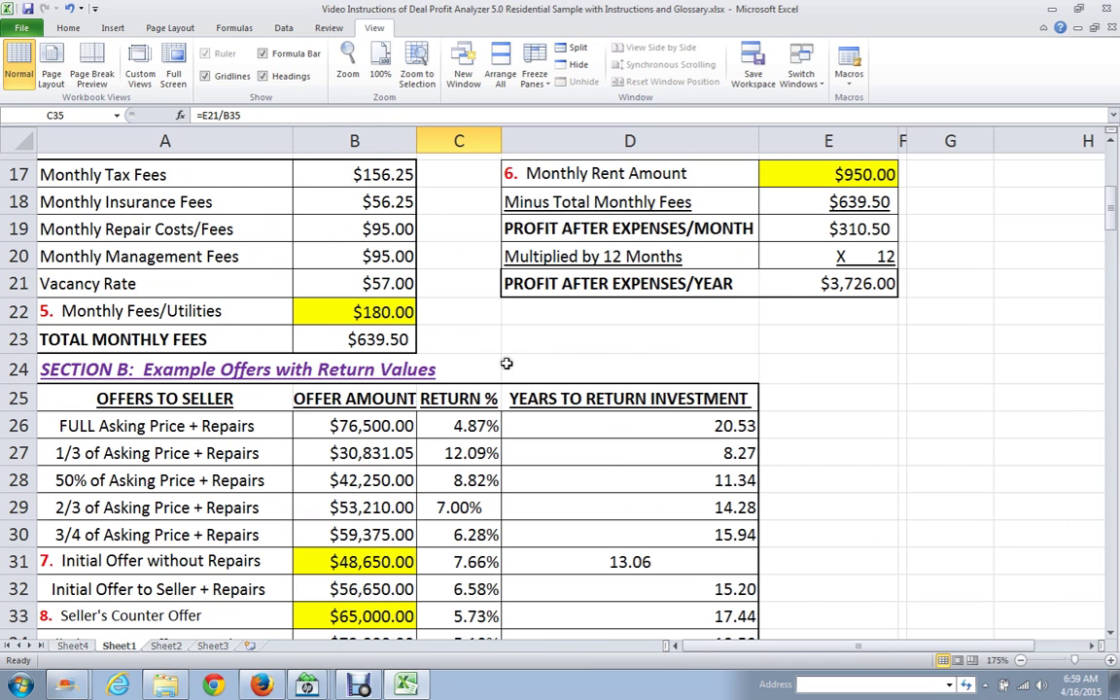
left_click(795, 286)
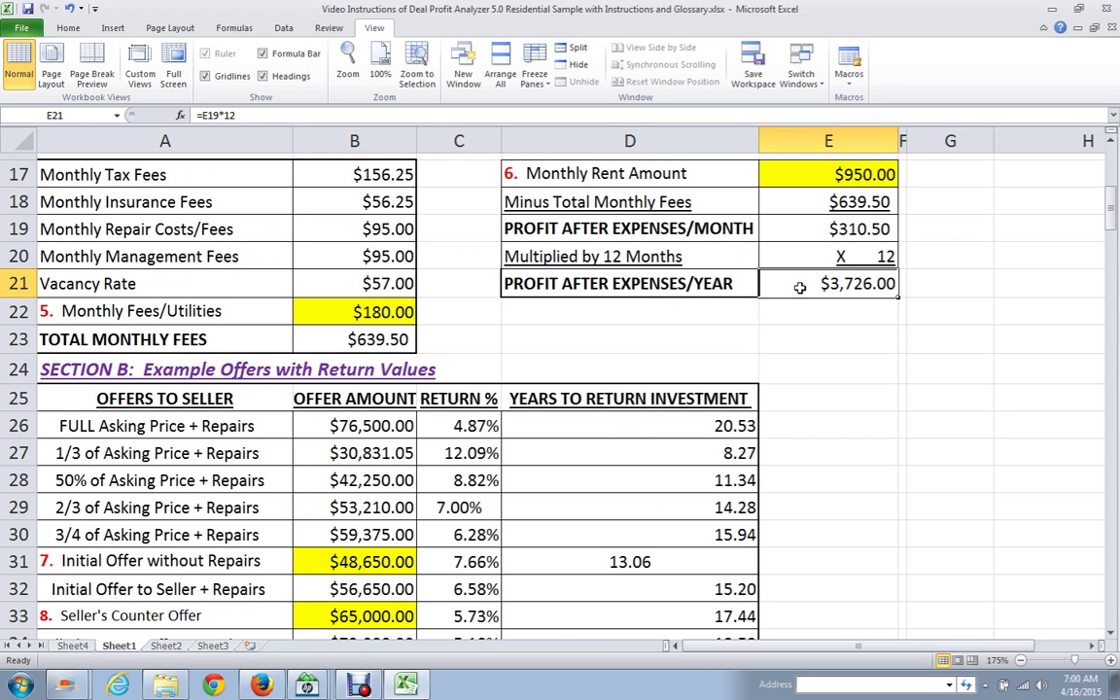
scroll(795, 292, "down", 4)
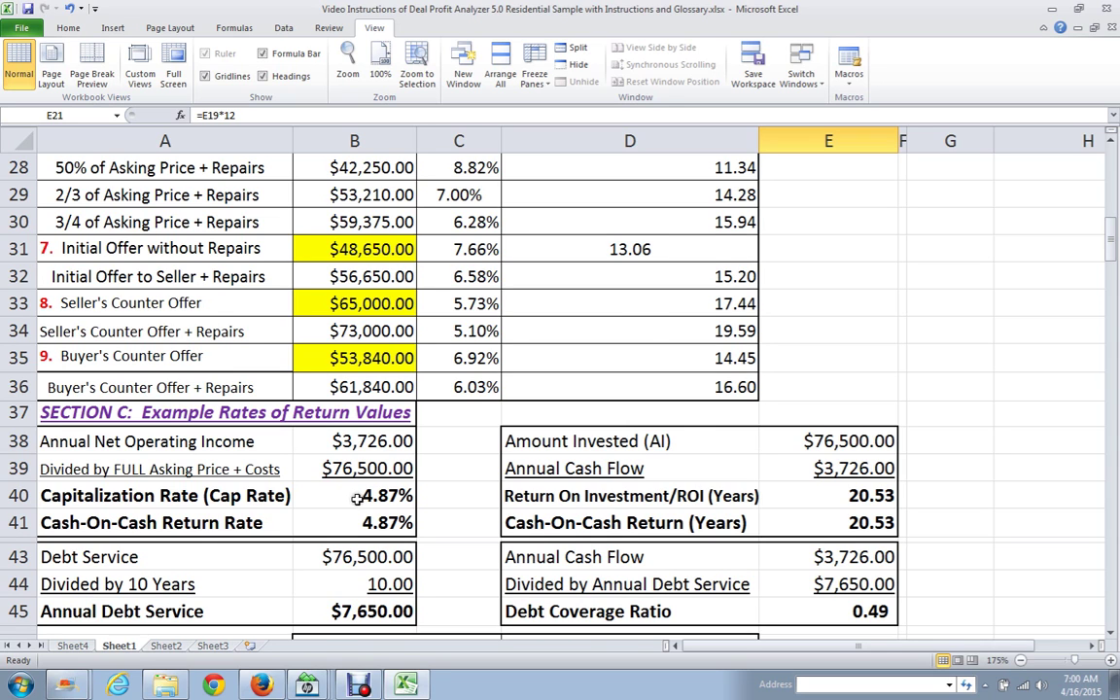
scroll(321, 449, "up", 1)
left_click(447, 195)
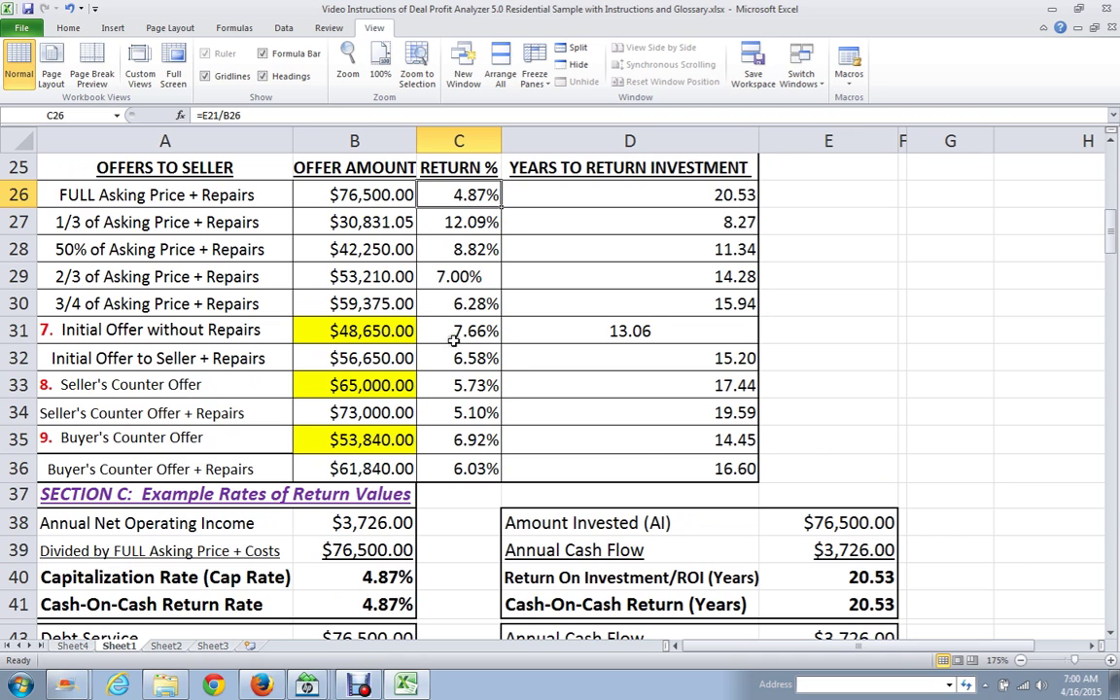
Review Section C's return on investment, debt coverage ratio and approximate value calculations, checking the income against Section A's yearly profit
scroll(359, 530, "down", 1)
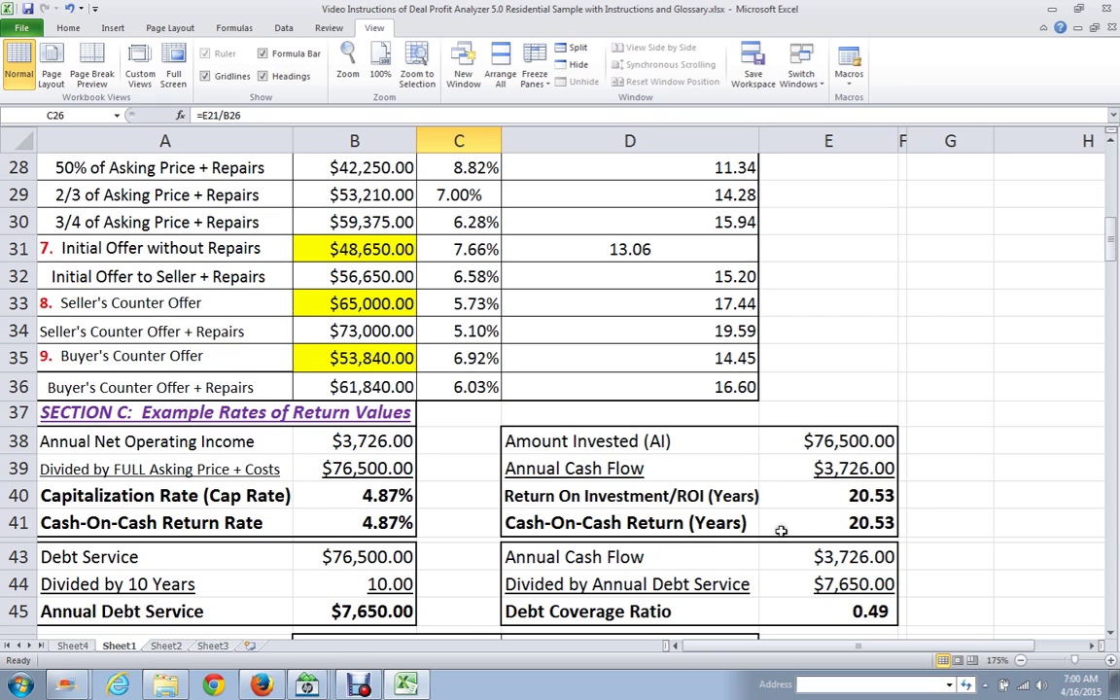
scroll(797, 513, "down", 1)
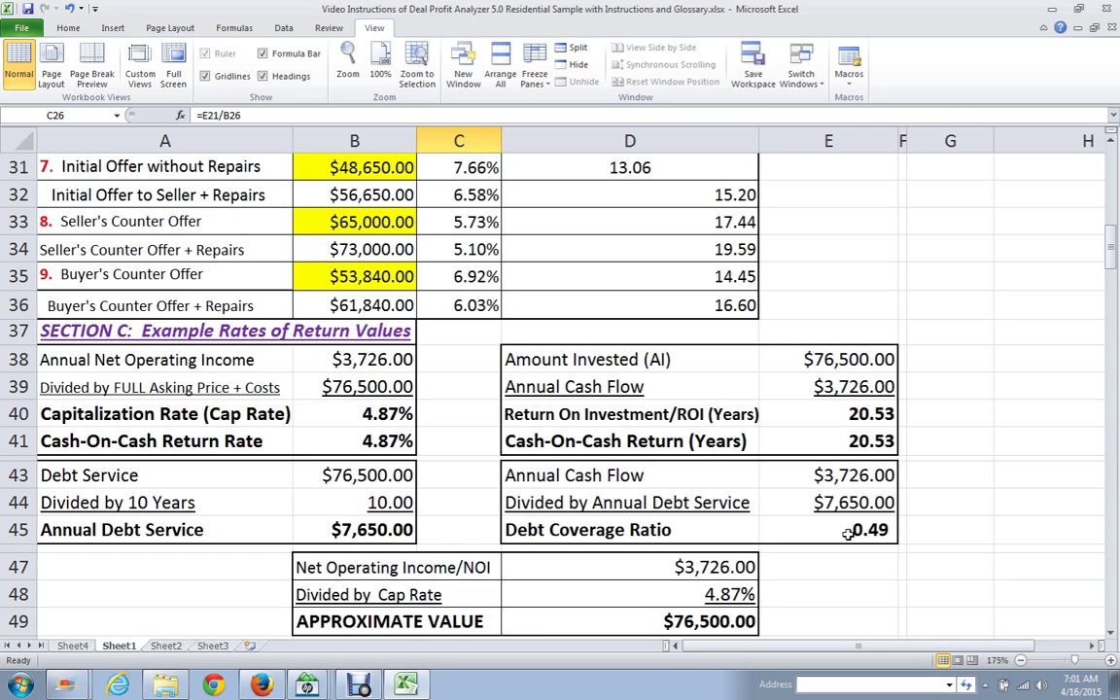
scroll(848, 531, "down", 1)
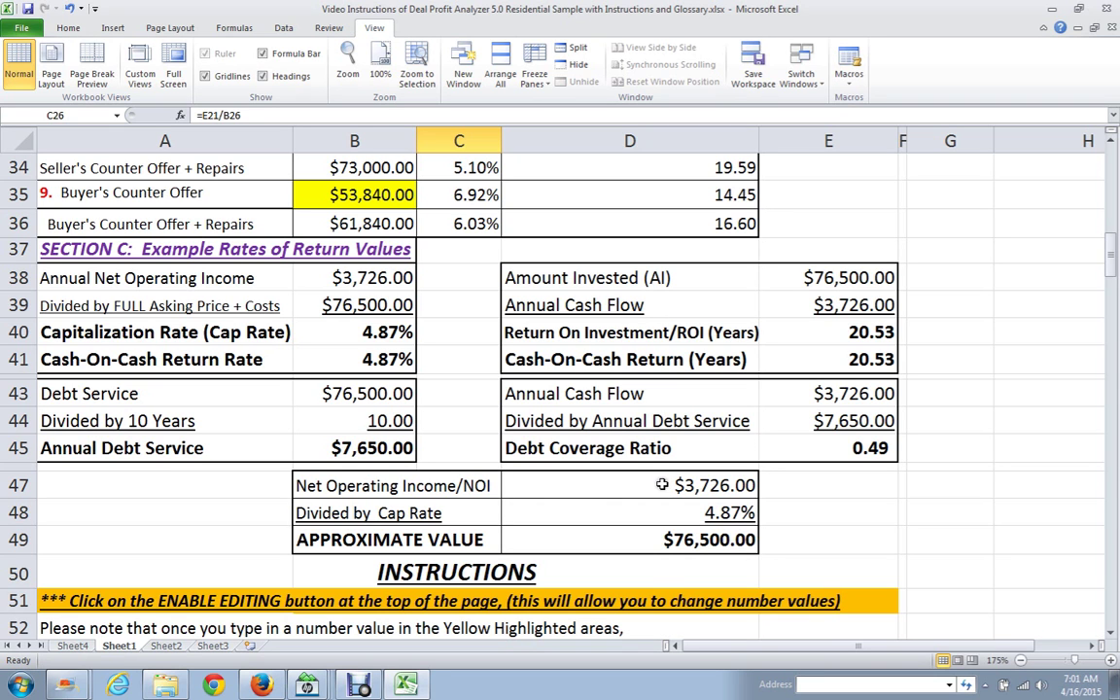
scroll(662, 484, "up", 5)
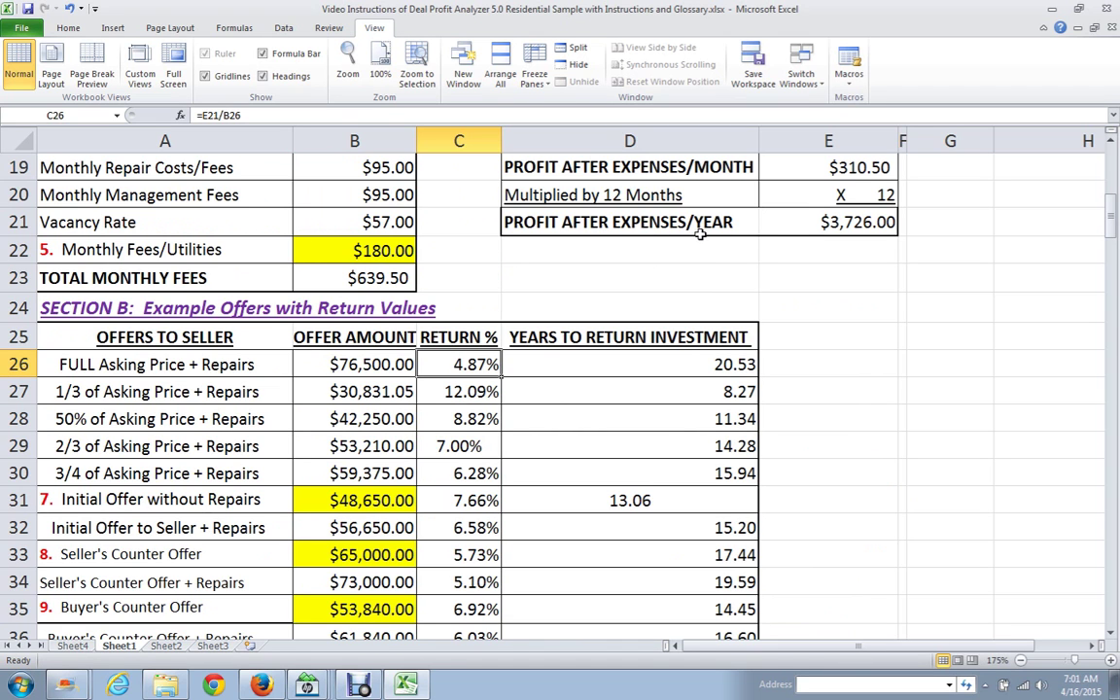
scroll(701, 235, "down", 5)
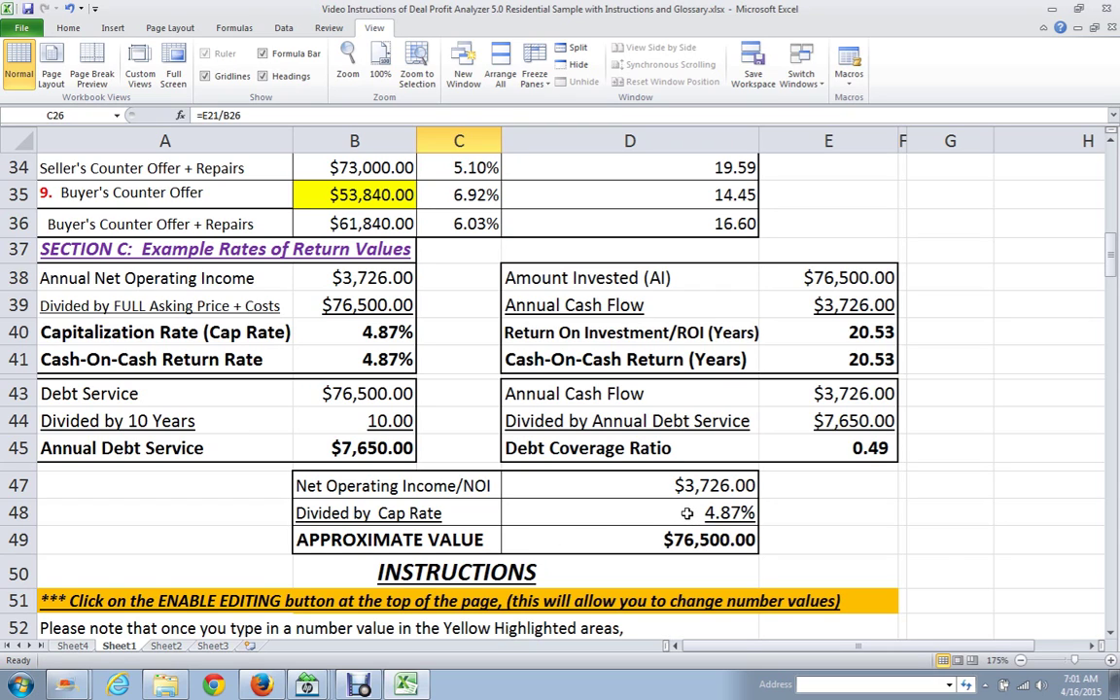
scroll(686, 512, "down", 1)
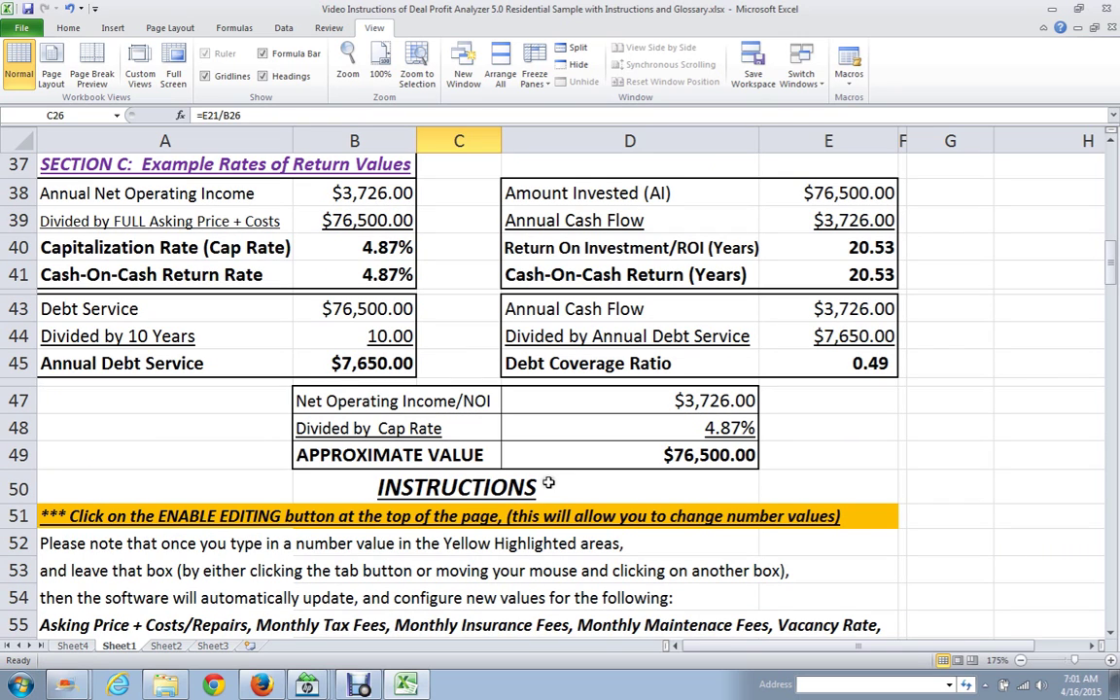